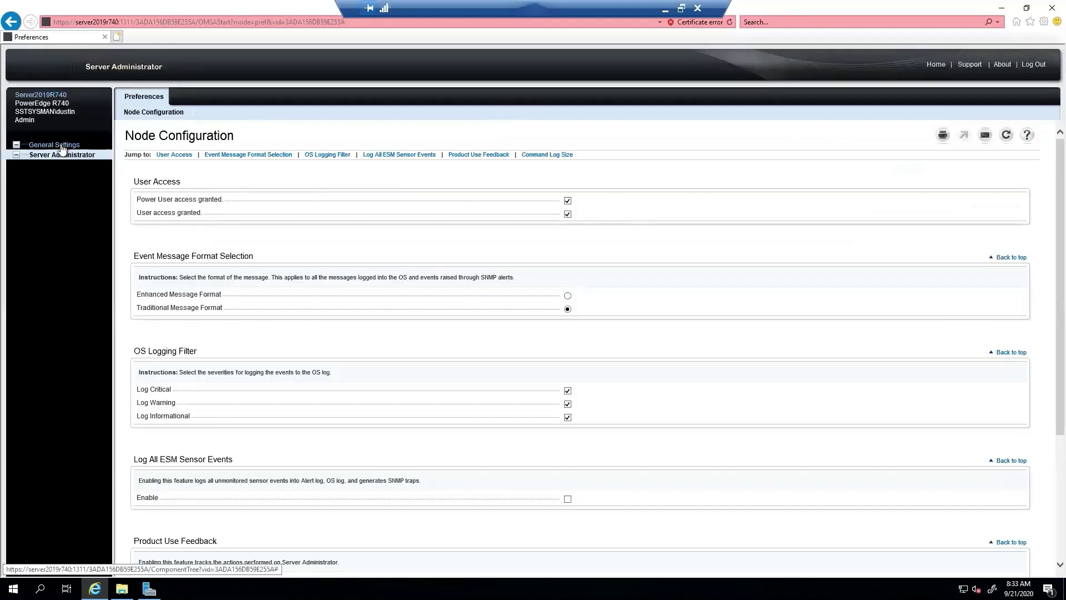
# Open the web server General Settings from Preferences.
pyautogui.click(62, 146)
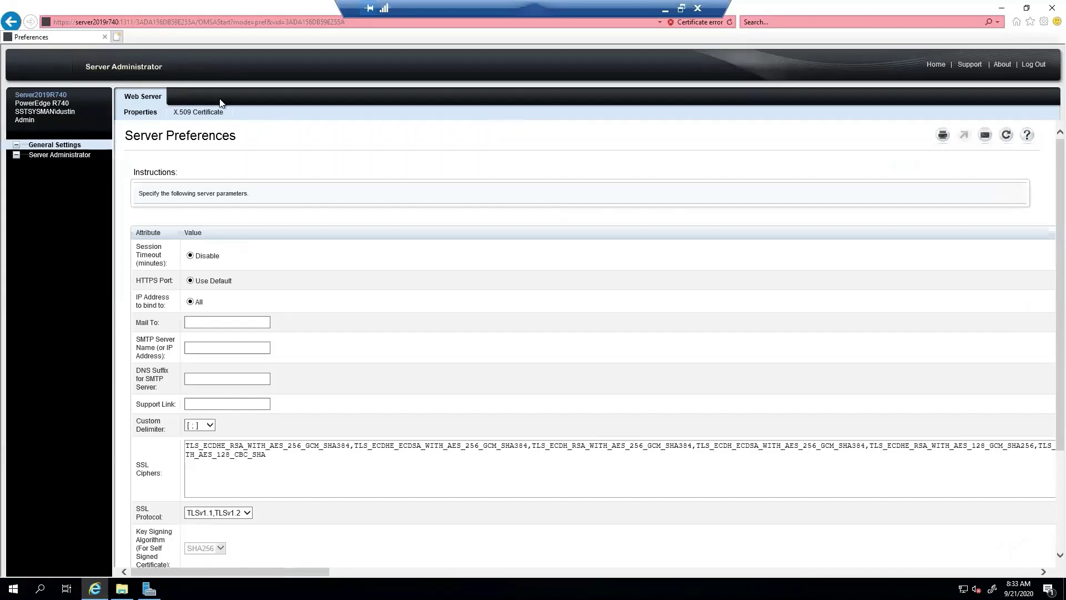
# Choose to generate a new X.509 certificate and enter the alias OMSACert.
pyautogui.click(206, 113)
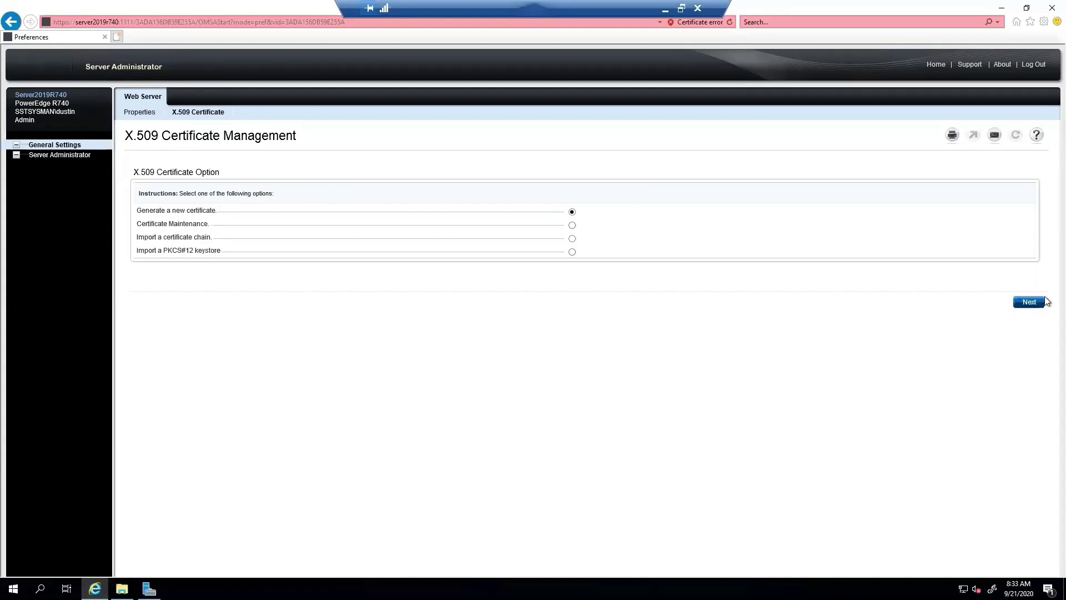
pyautogui.click(1029, 302)
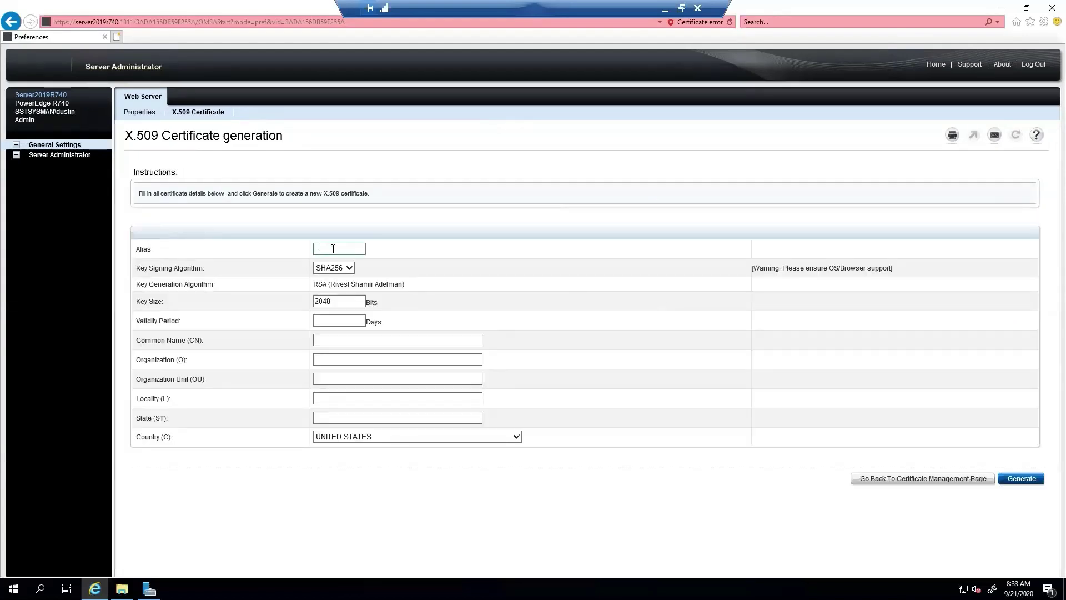
pyautogui.click(323, 252)
pyautogui.write('Server20')
pyautogui.press('BackSpace')
pyautogui.press('BackSpace')
pyautogui.press('BackSpace')
pyautogui.press('BackSpace')
pyautogui.press('BackSpace')
pyautogui.press('BackSpace')
pyautogui.press('BackSpace')
pyautogui.press('BackSpace')
pyautogui.write('OMSACer')
# Set validity to 365 days and common name server2019r740.sstsysman.local.
pyautogui.click(332, 321)
pyautogui.write('365')
pyautogui.click(336, 341)
pyautogui.click(111, 21)
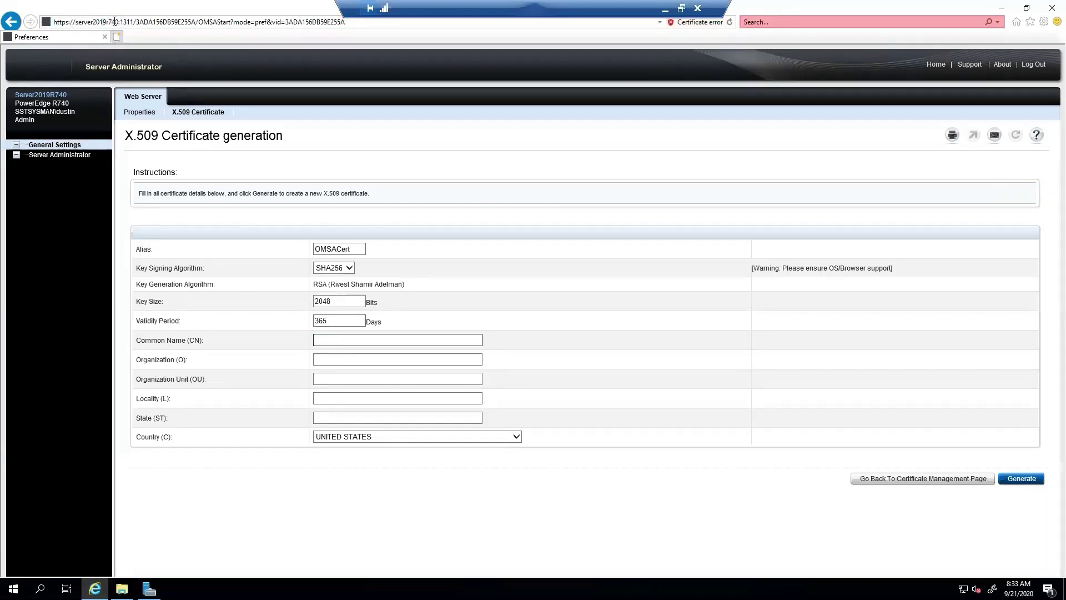
pyautogui.moveTo(118, 21); pyautogui.dragTo(77, 21)
pyautogui.hotkey('ctrl', 'c')
pyautogui.click(372, 339)
pyautogui.hotkey('ctrl', 'v')
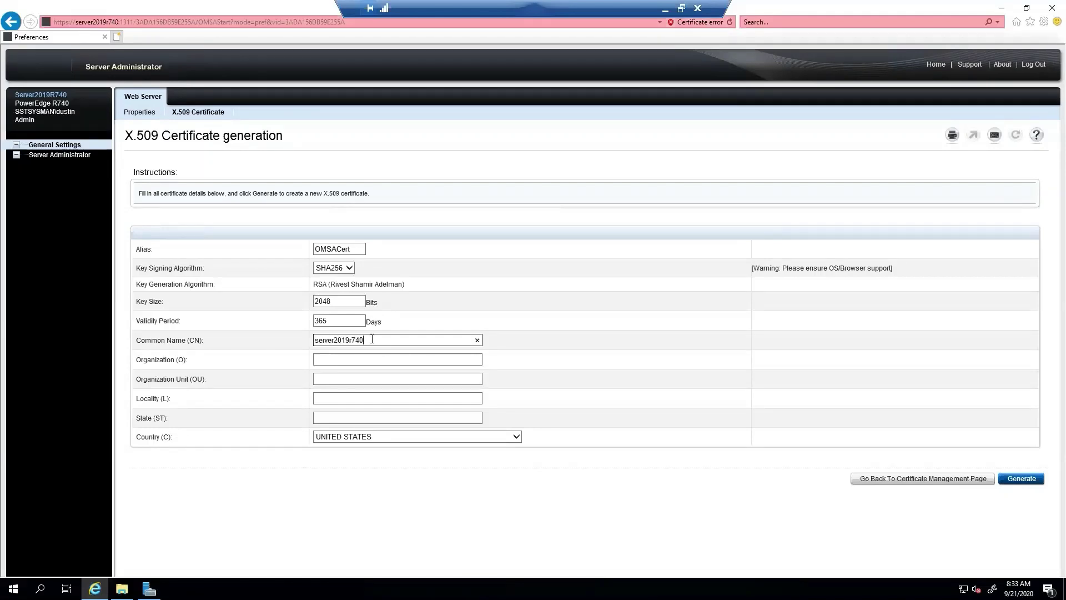
pyautogui.write('.sstsysman.local')
# Enter Organization Dell, Unit Sysman, Locality Round Rock, State Texas, and generate the certificate.
pyautogui.press('Tab')
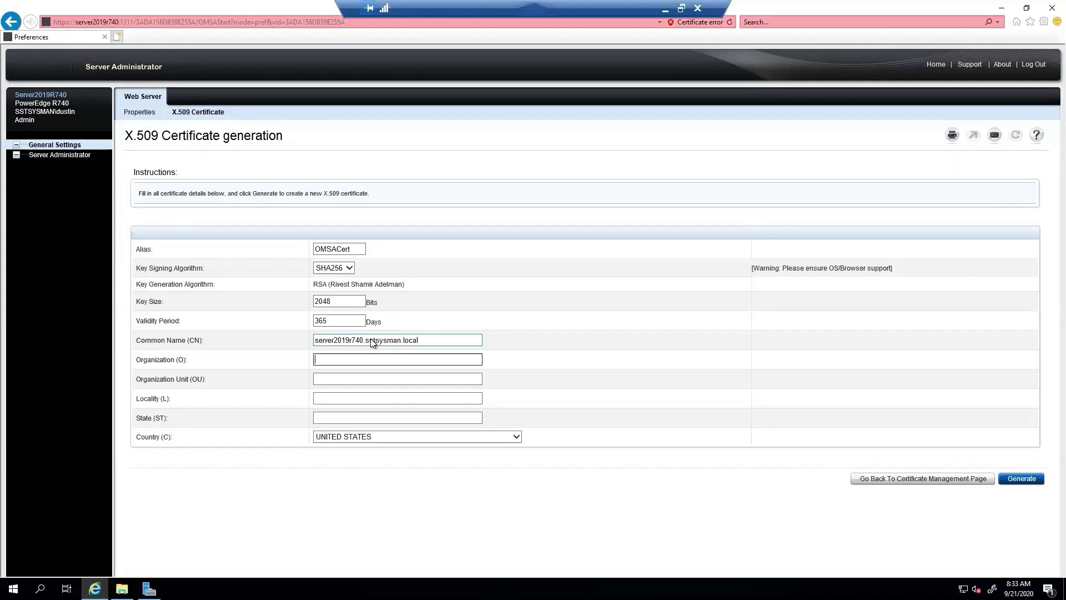
pyautogui.write('Dell')
pyautogui.press('Tab')
pyautogui.write('Sysman')
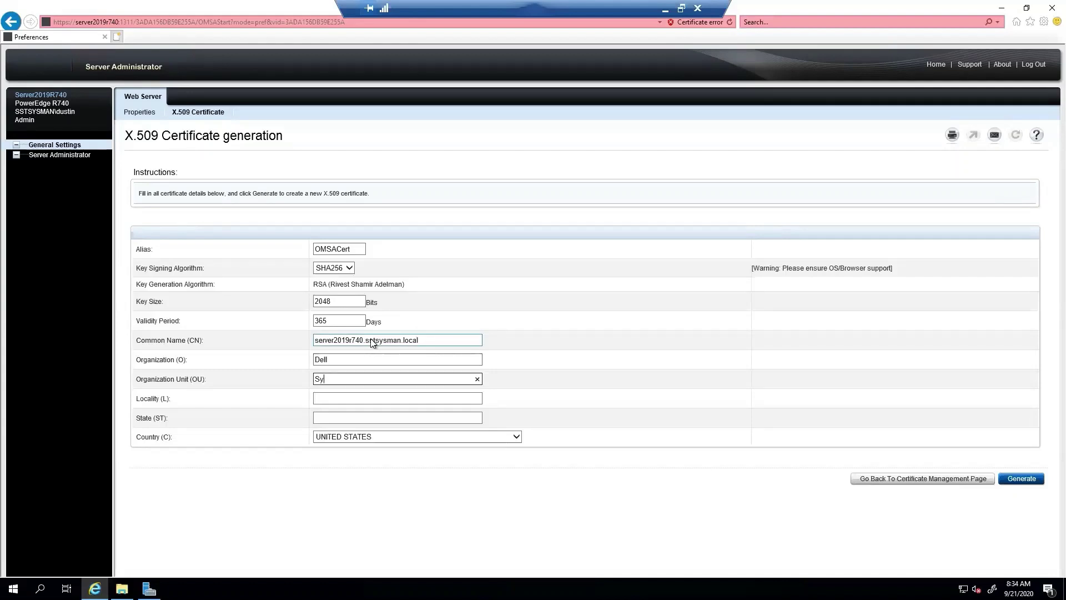
pyautogui.press('Tab')
pyautogui.write('Round Rock')
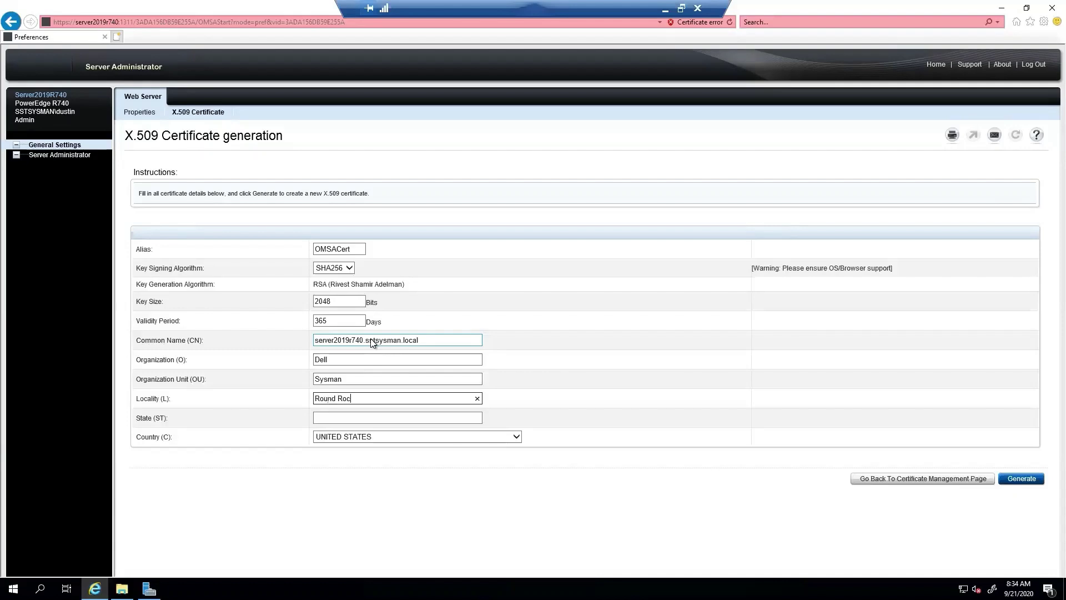
pyautogui.press('Tab')
pyautogui.write('Texas')
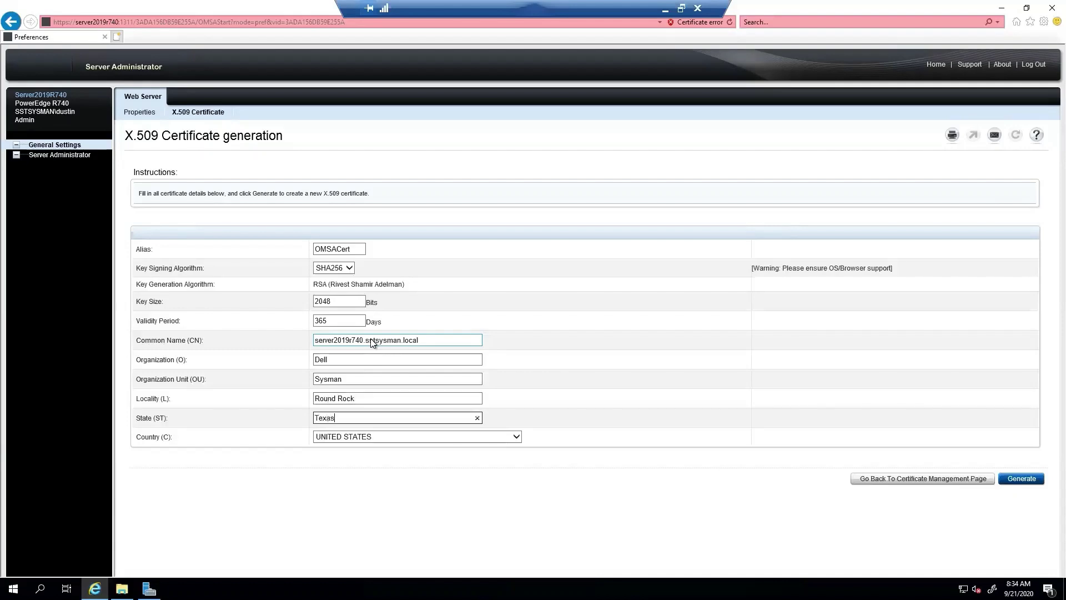
pyautogui.click(1027, 481)
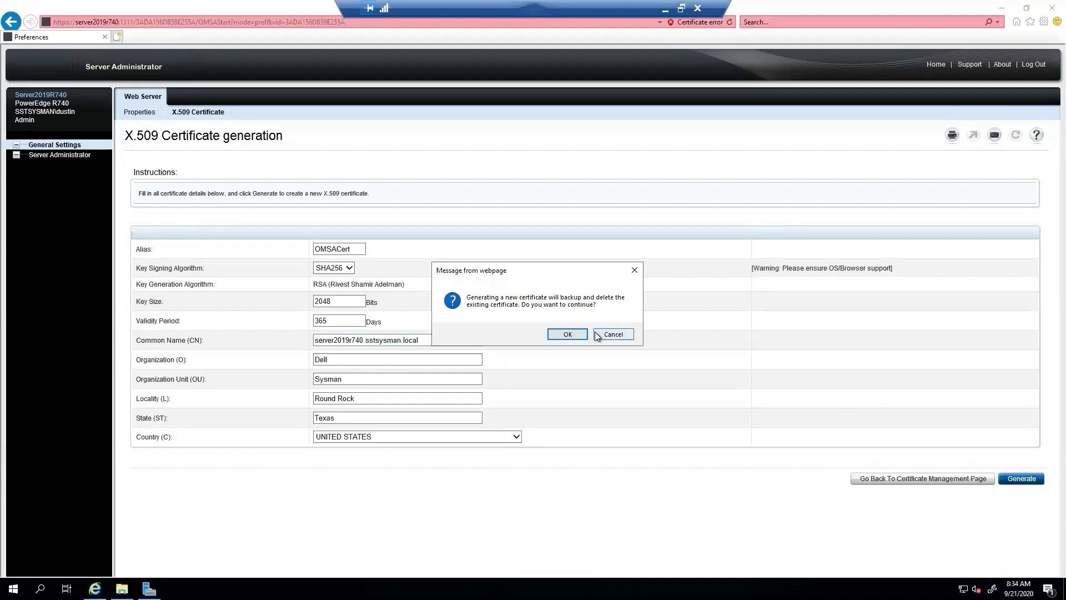
# Confirm replacing the certificate, restart the web server to activate it, then relaunch Server Administrator.
pyautogui.click(568, 334)
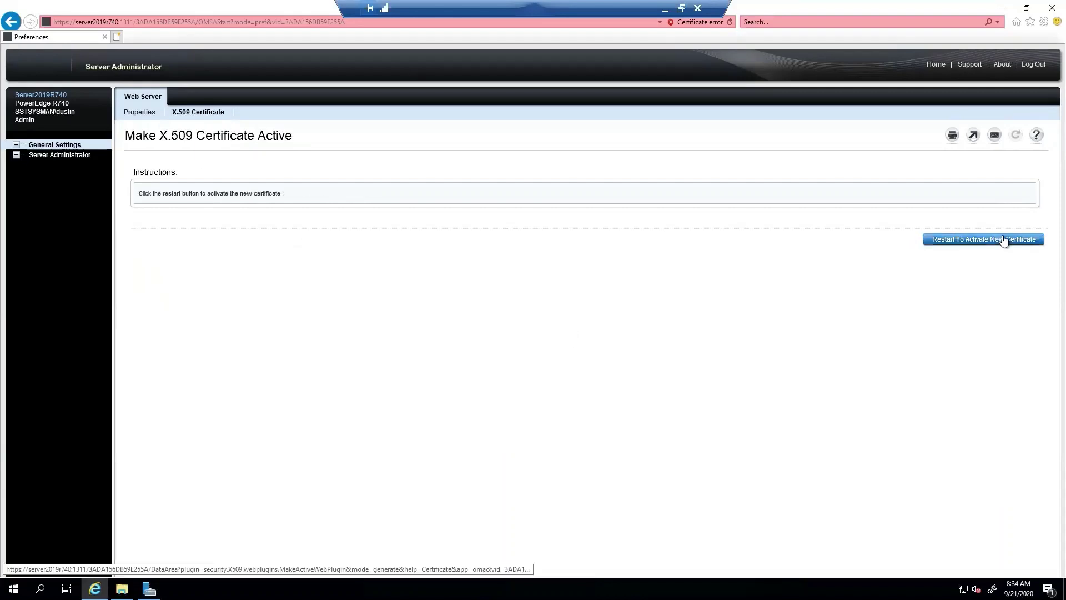
pyautogui.click(974, 240)
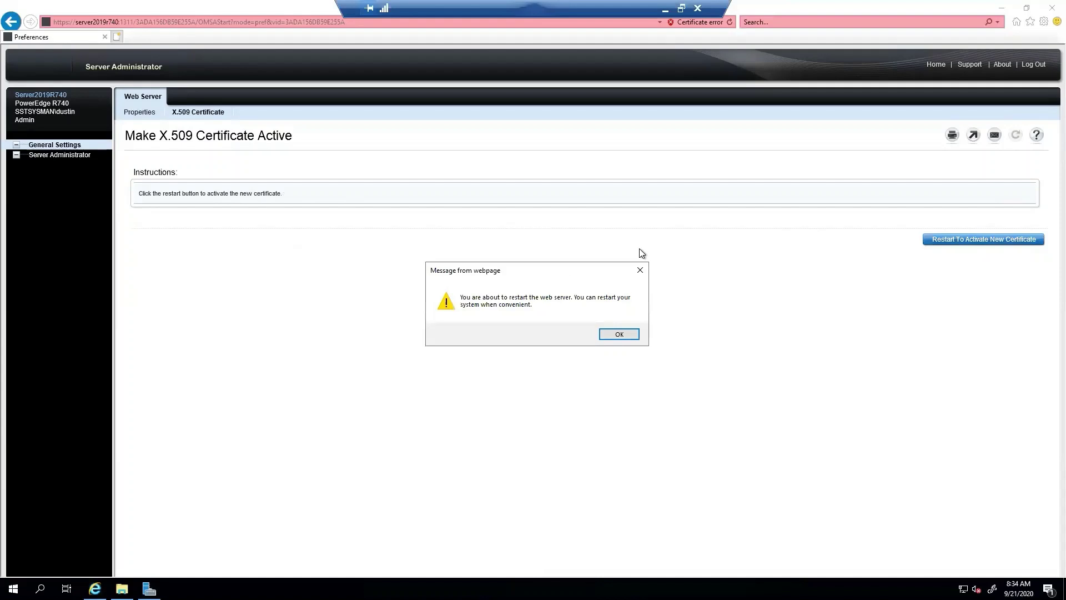
pyautogui.click(618, 334)
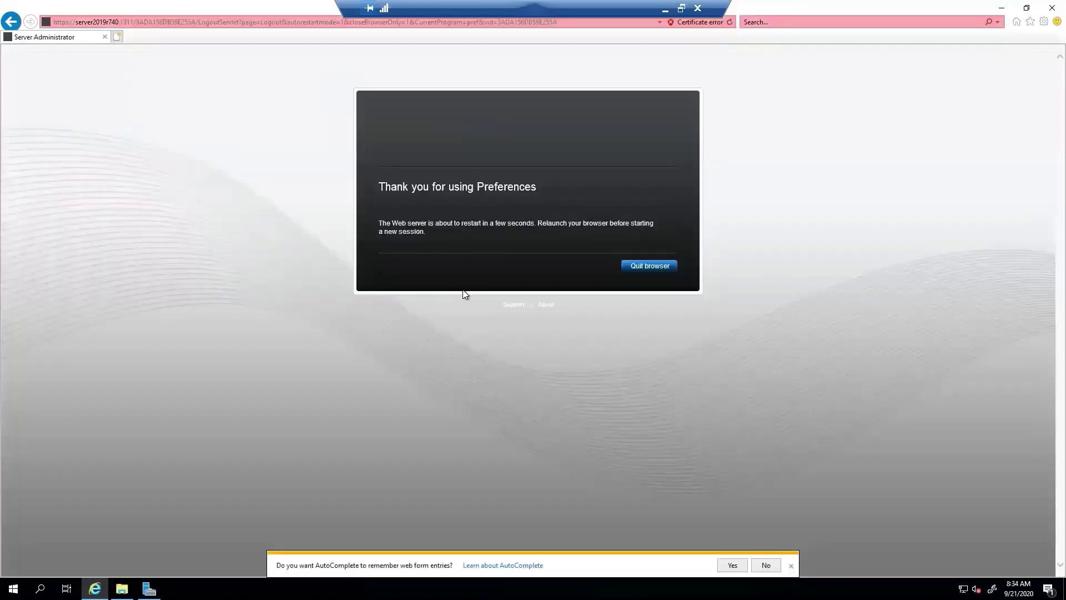
pyautogui.click(645, 270)
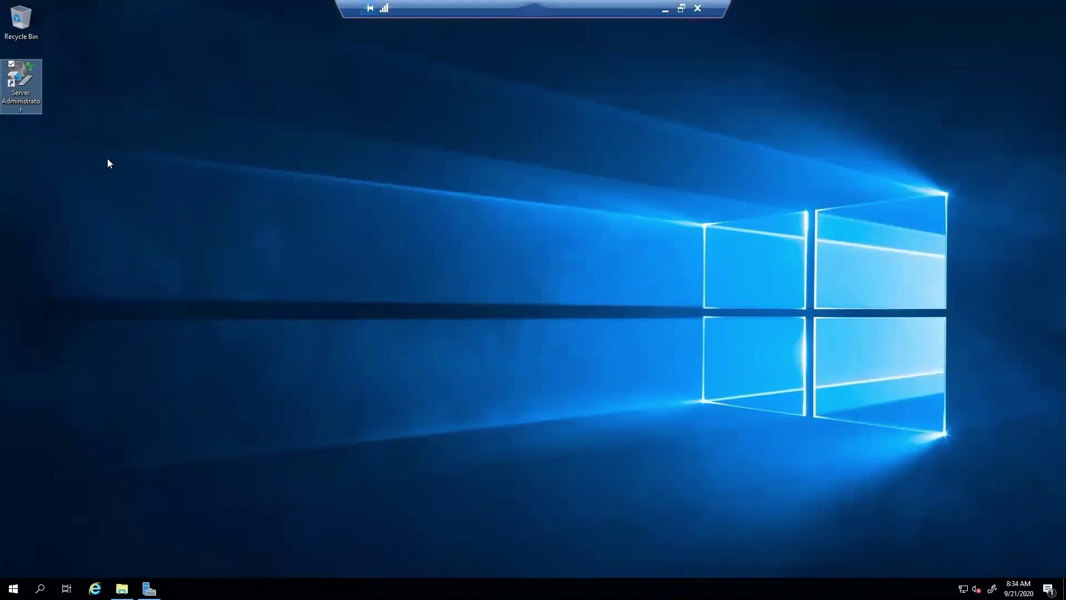
pyautogui.doubleClick(20, 78)
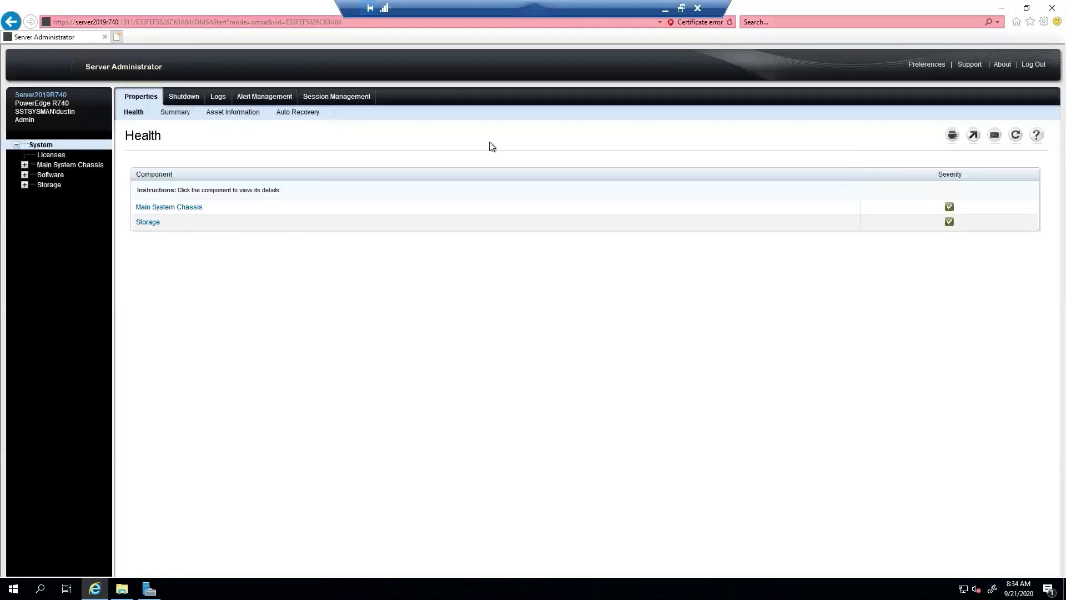
# Go to the X.509 Certificate page under Preferences and choose Certificate Maintenance.
pyautogui.click(933, 65)
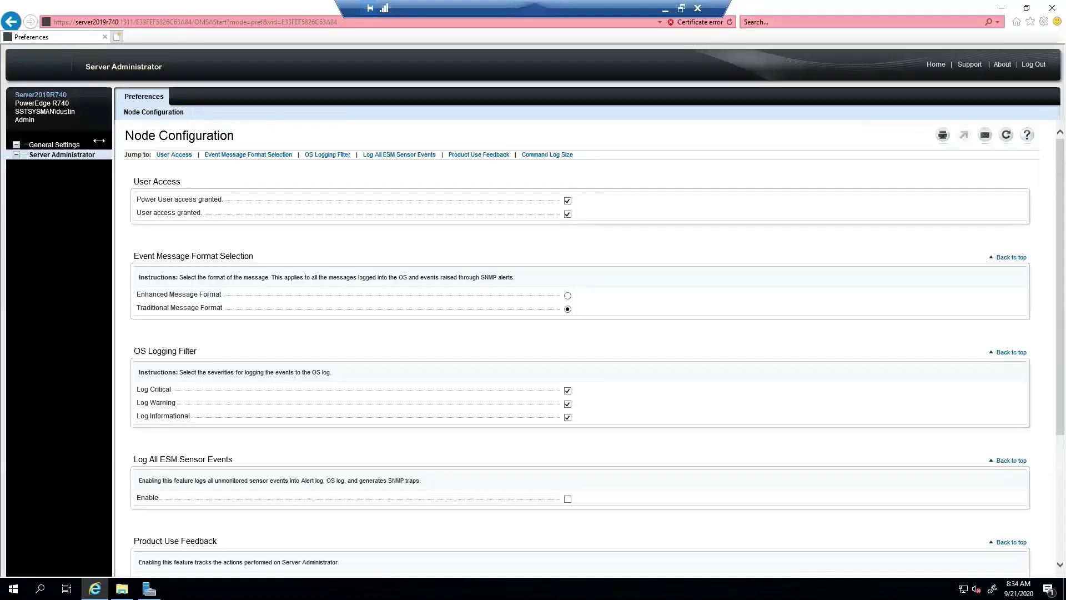
pyautogui.click(52, 145)
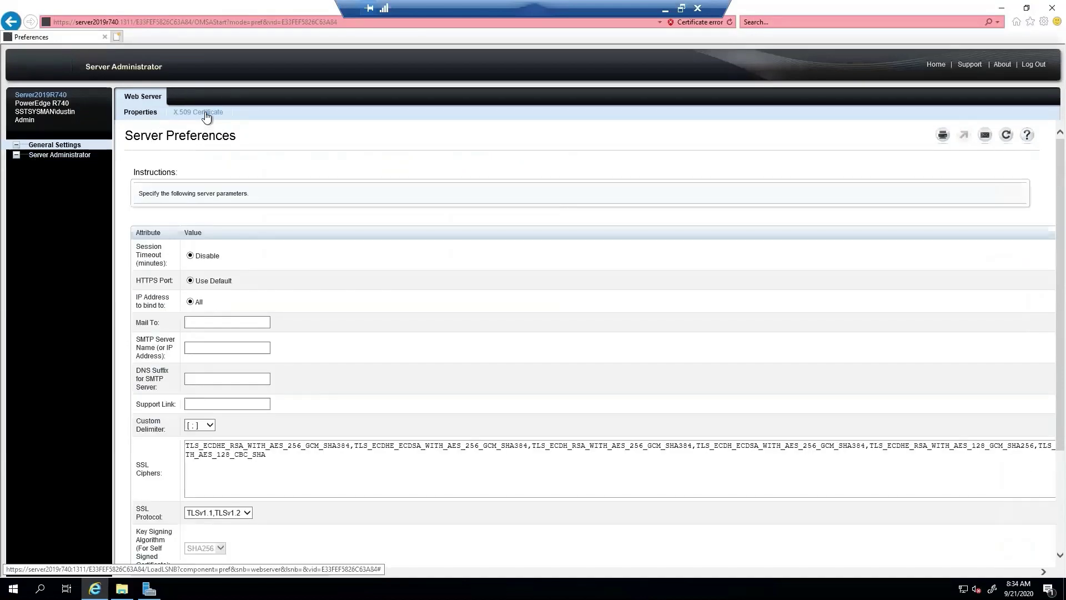
pyautogui.click(204, 113)
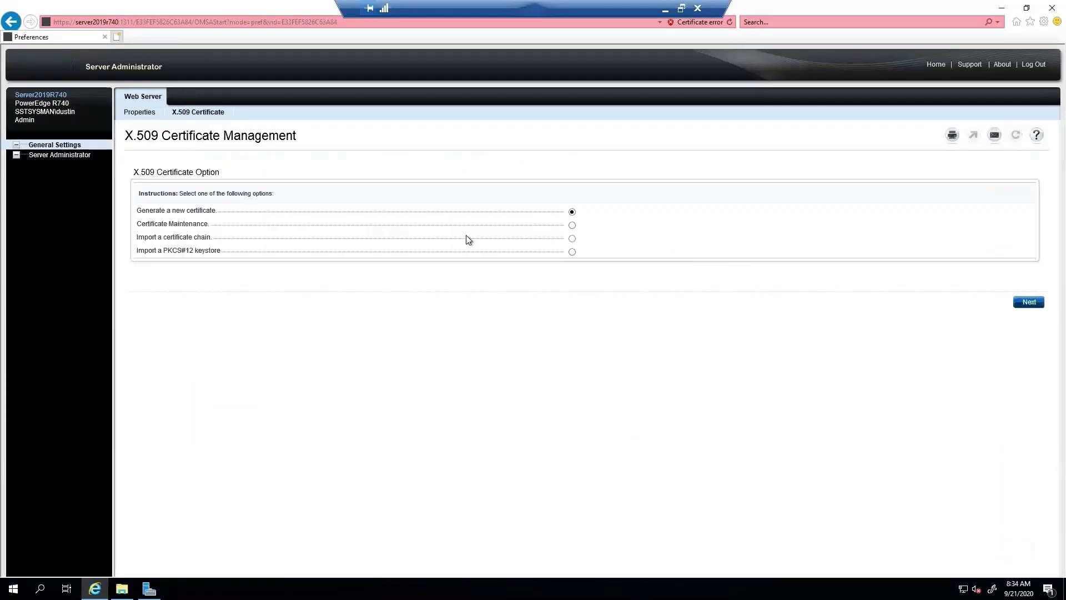
pyautogui.click(572, 226)
pyautogui.click(1029, 301)
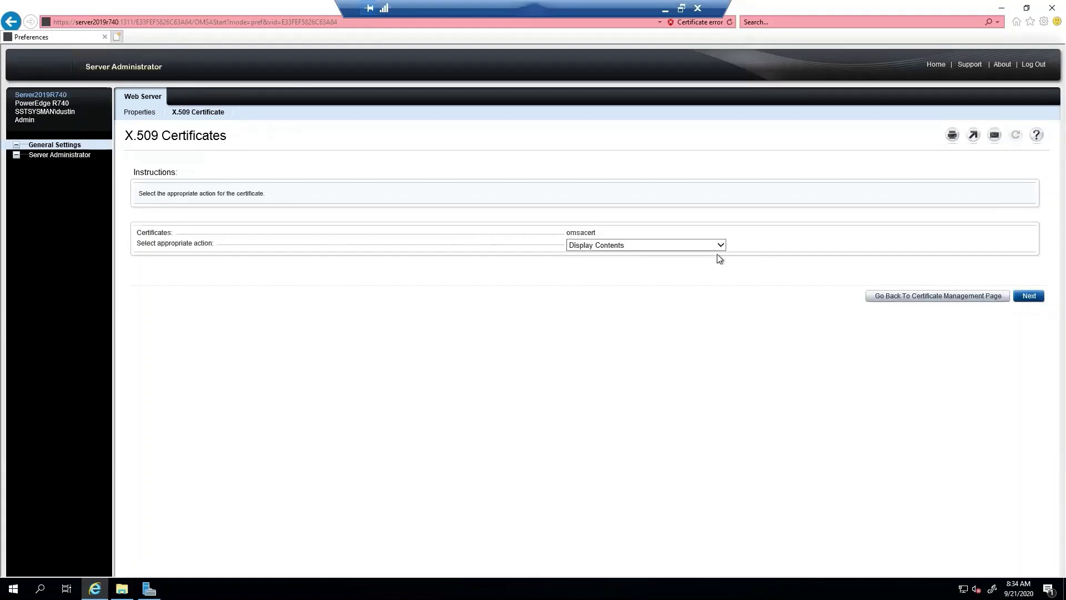
# Select Certificate Signing Request (CSR) for the omsacert certificate and generate it.
pyautogui.click(691, 245)
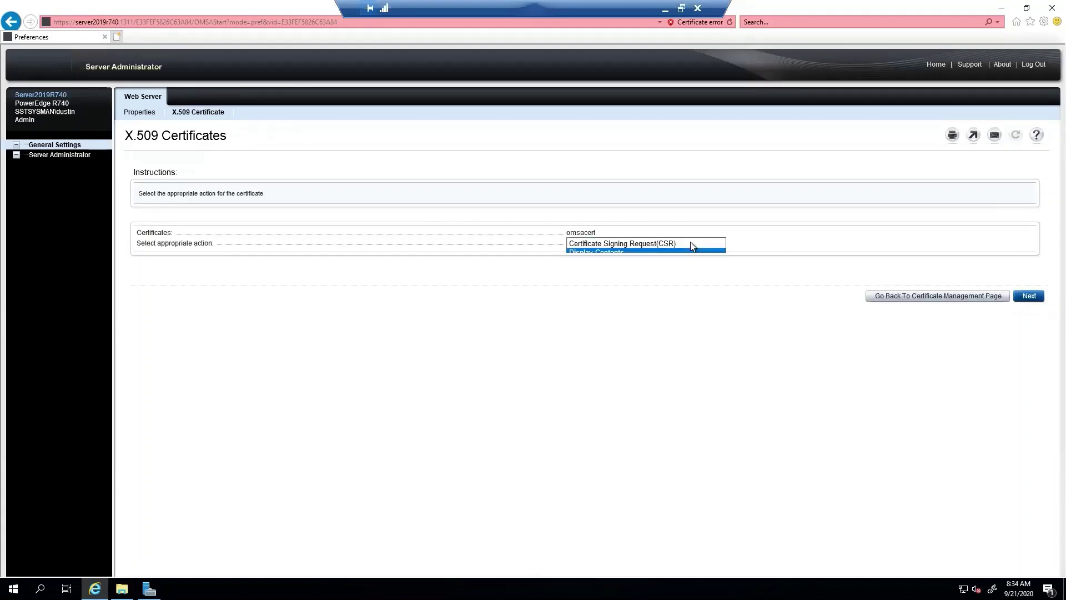
pyautogui.click(642, 237)
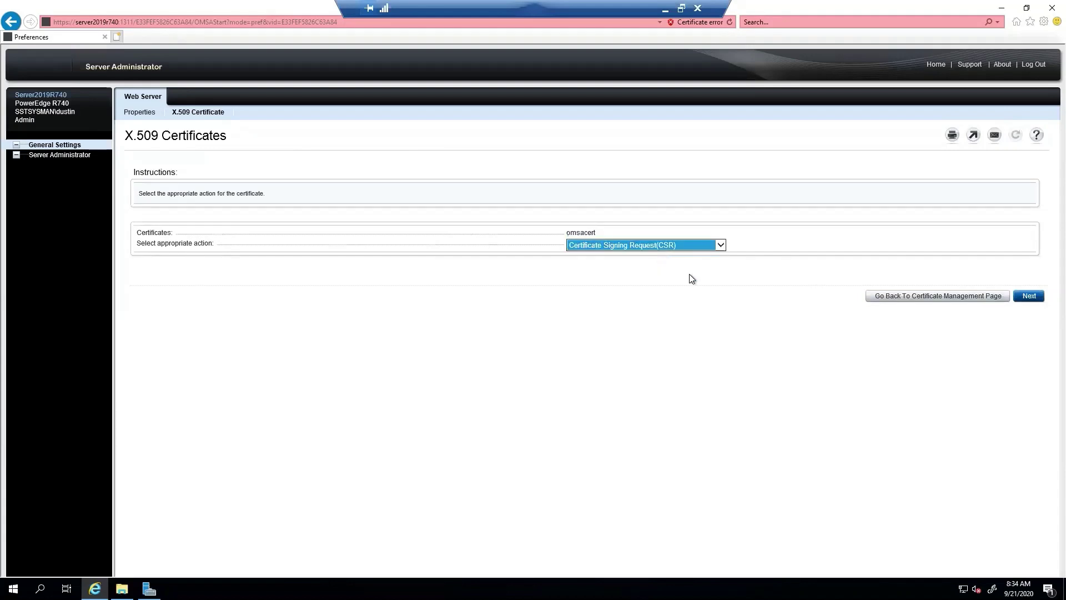
pyautogui.click(581, 232)
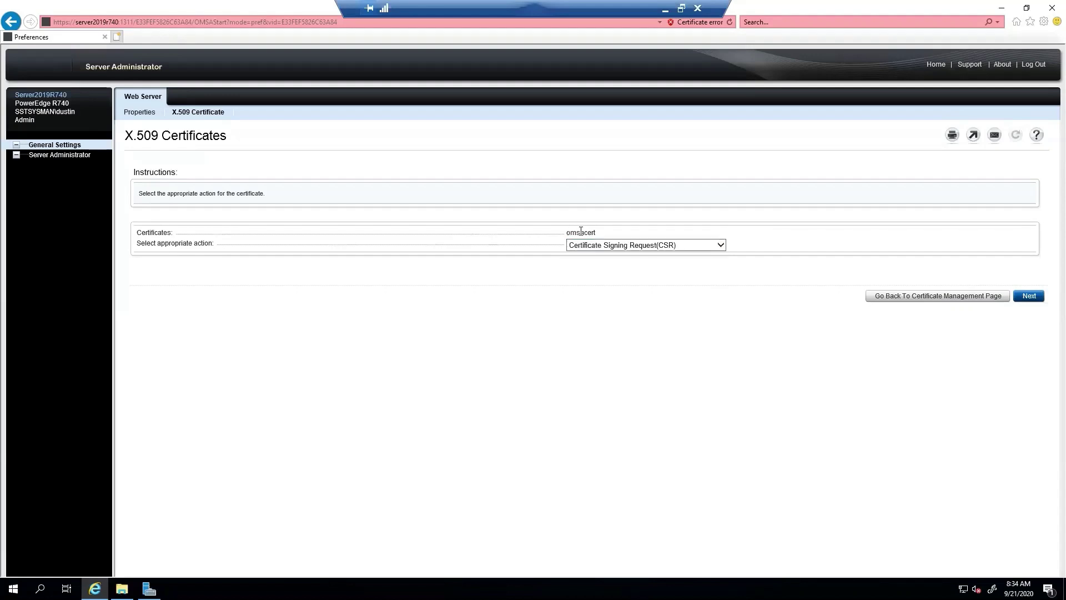
pyautogui.doubleClick(581, 232)
pyautogui.click(636, 291)
pyautogui.click(1029, 296)
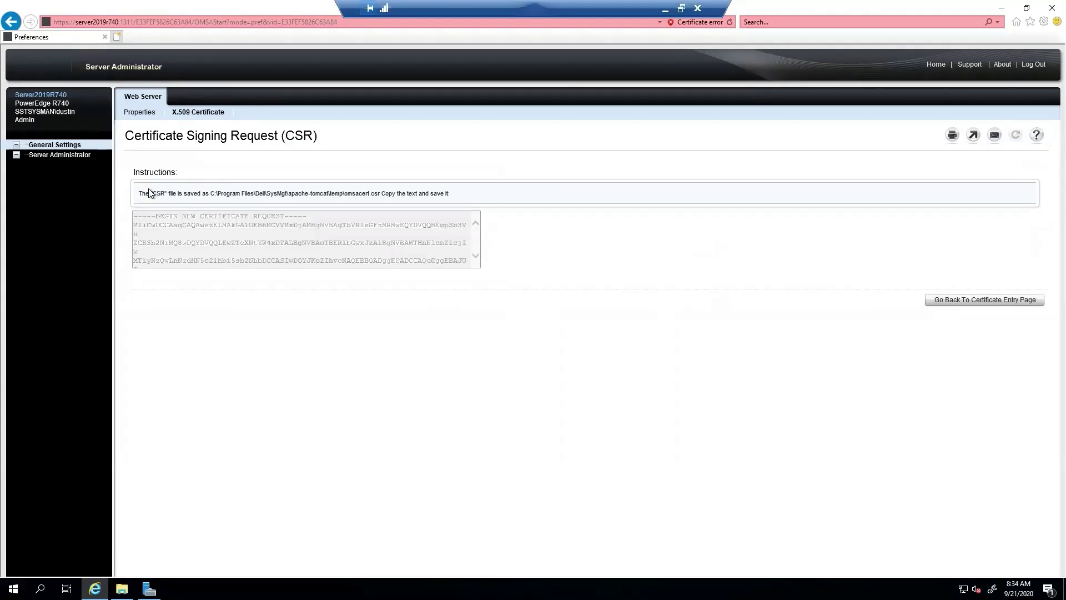
# Highlight the CSR file path C:\Program Files\Dell\SysMgt\apache-tomcat\temp\omsacert.csr in the instructions.
pyautogui.moveTo(139, 193); pyautogui.dragTo(455, 191)
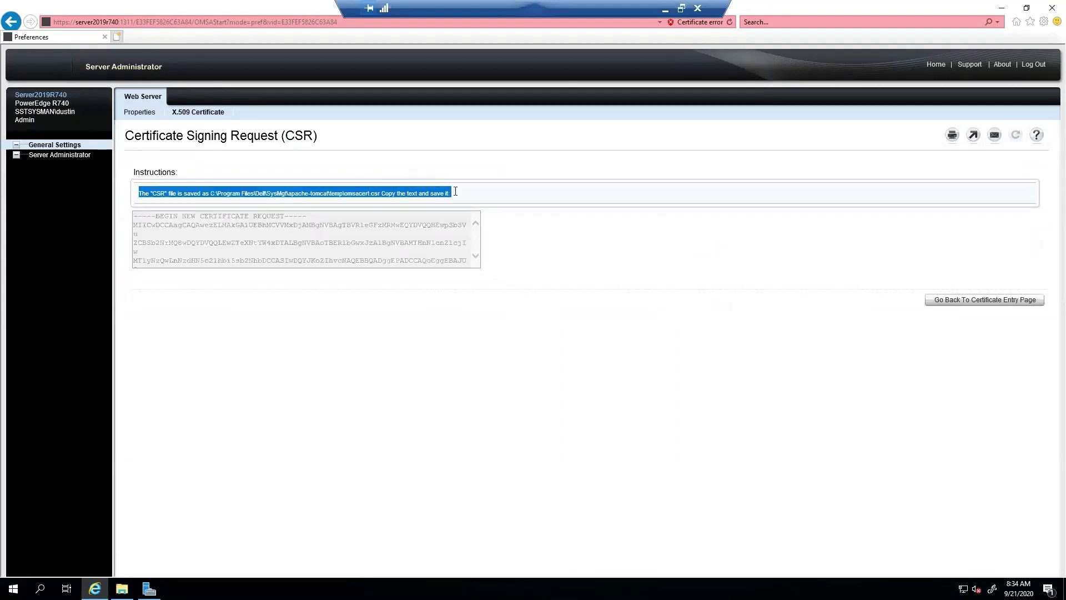
pyautogui.click(262, 196)
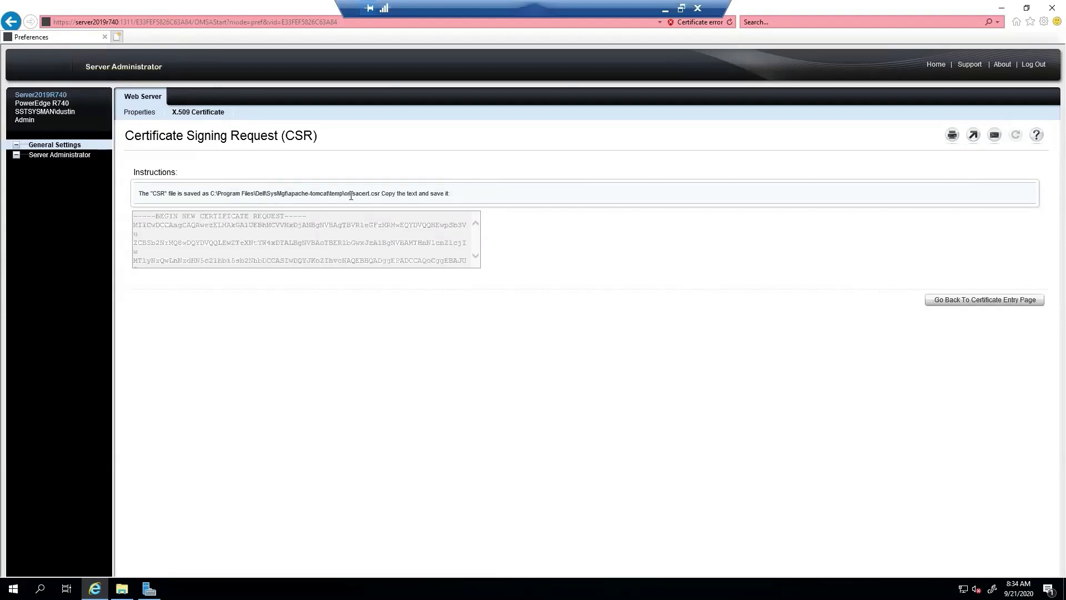
# Try opening omsacert.csr from the temp folder in Notepad.
pyautogui.click(121, 588)
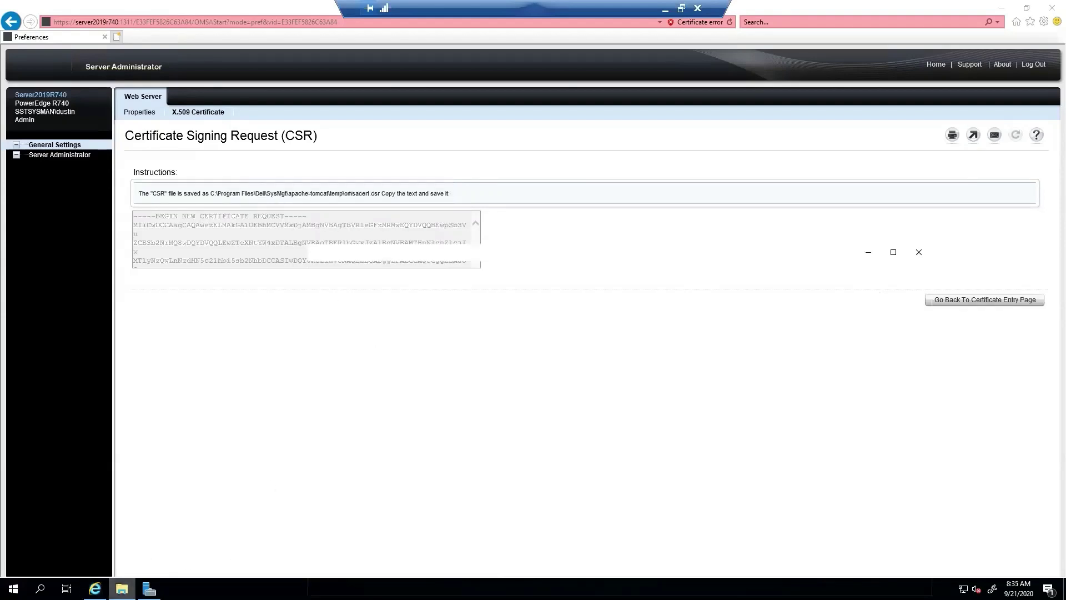
pyautogui.click(441, 318)
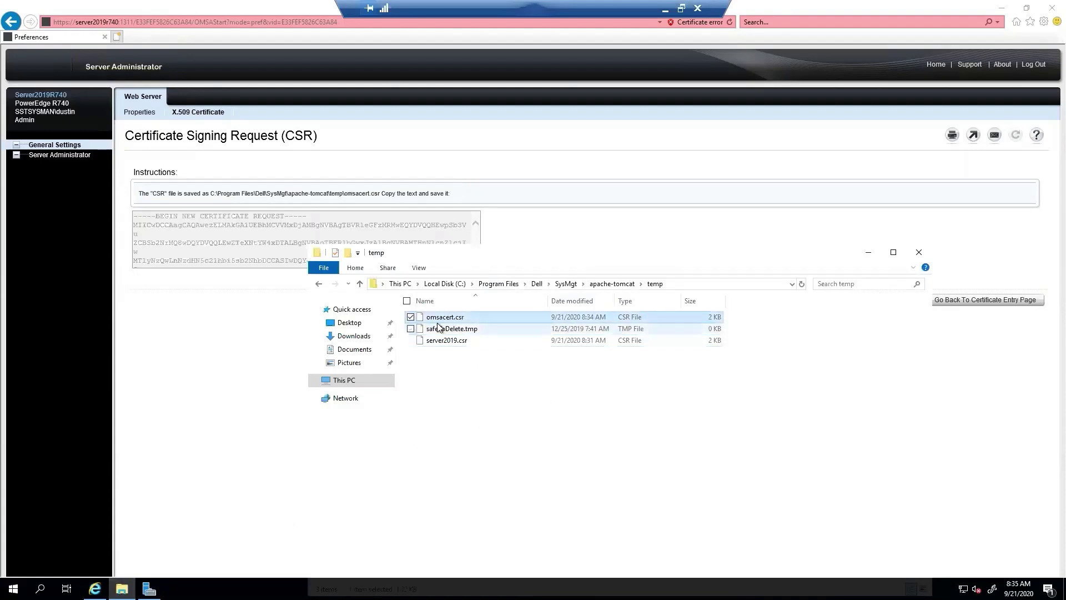
pyautogui.rightClick(440, 317)
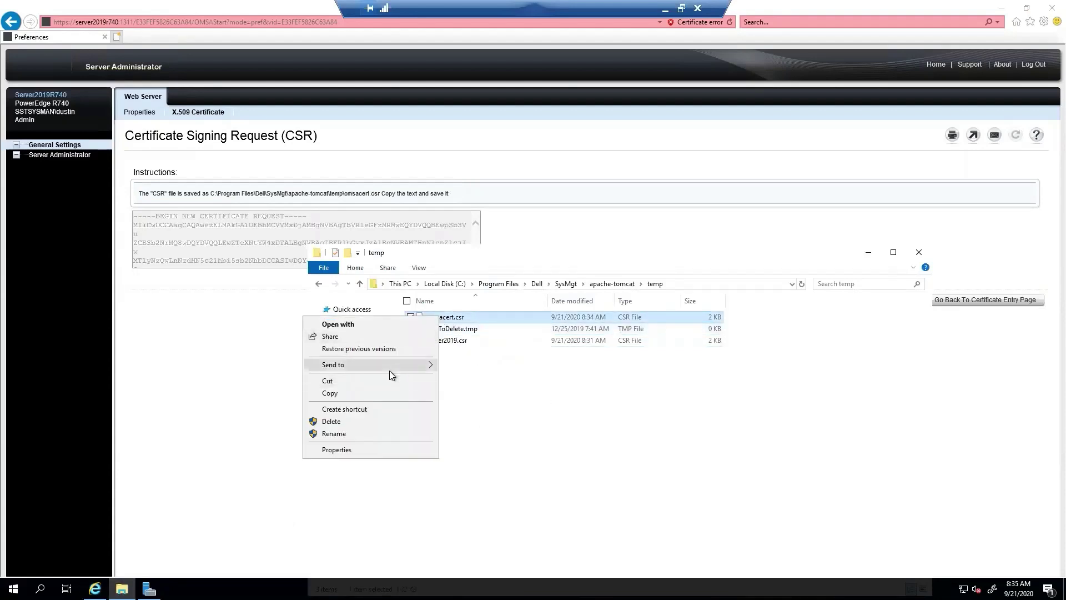
pyautogui.click(372, 324)
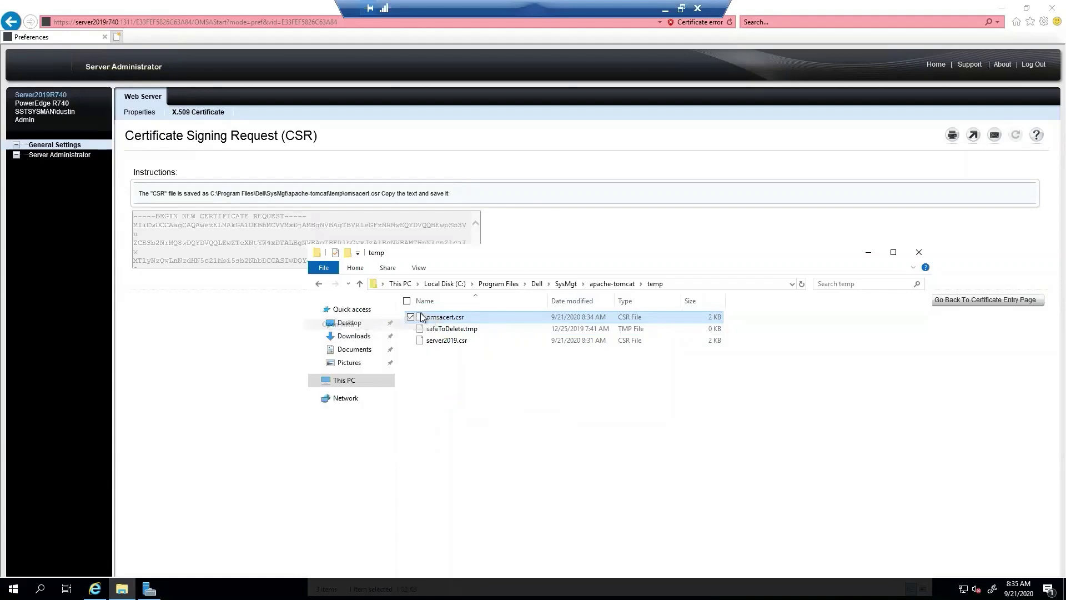
pyautogui.click(479, 214)
pyautogui.doubleClick(484, 222)
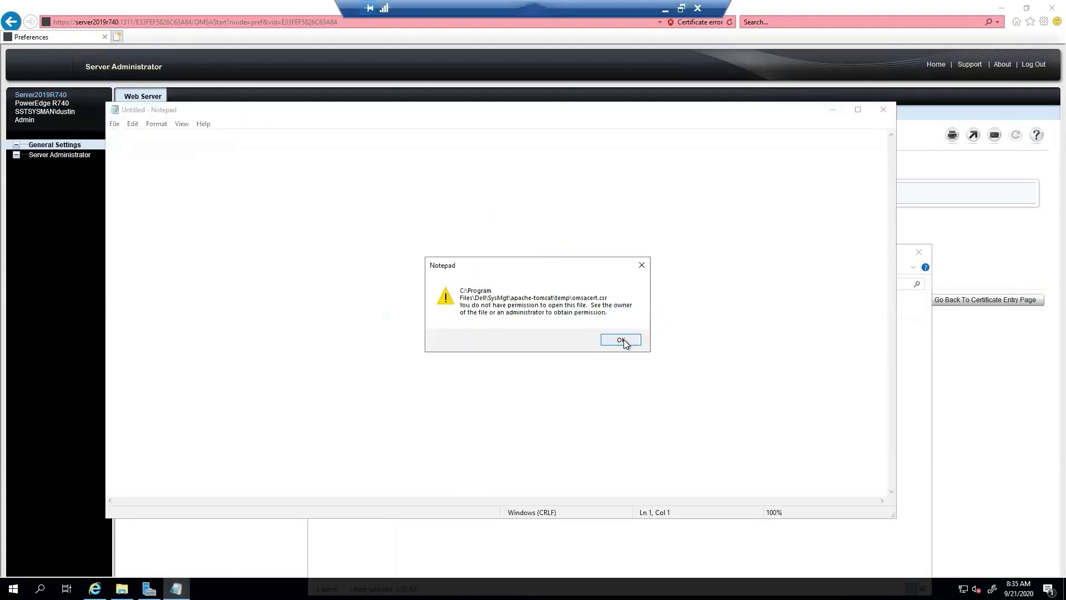
# Dismiss the permission error, close Notepad, and move the temp folder window into view.
pyautogui.click(620, 339)
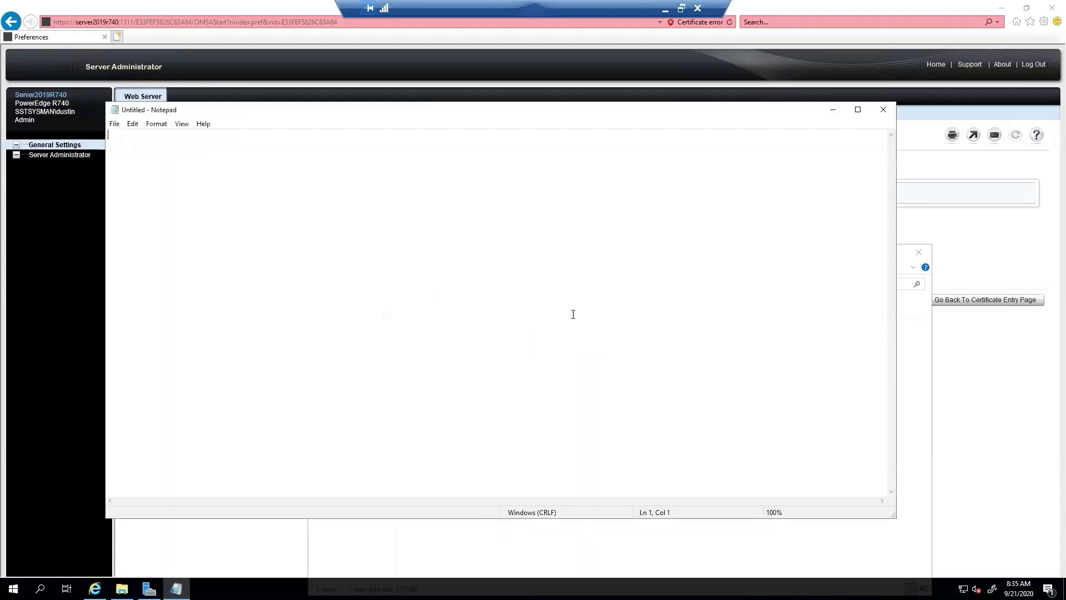
pyautogui.click(883, 109)
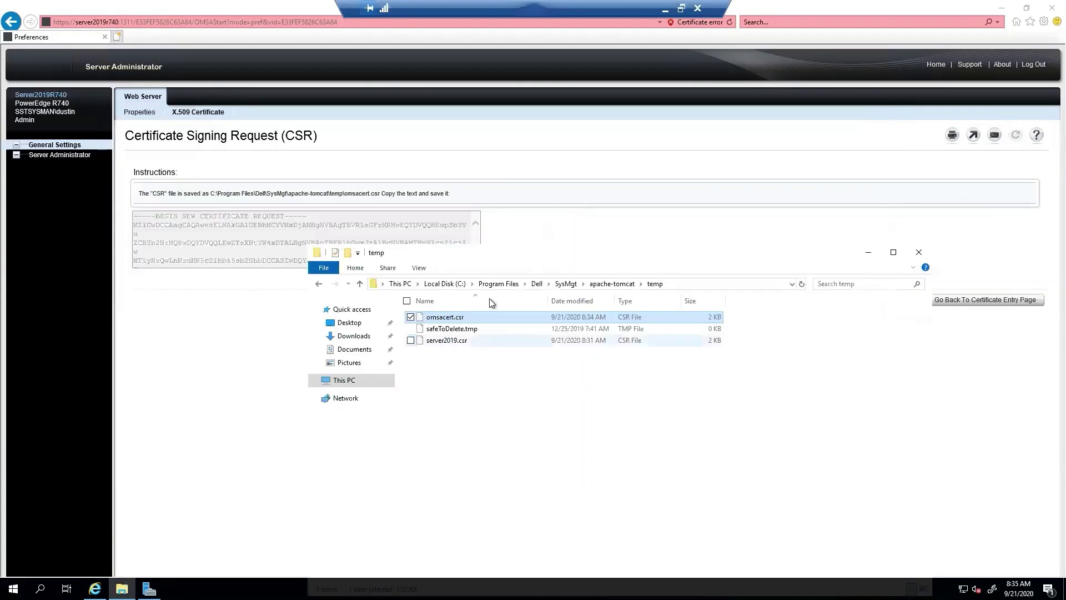
pyautogui.moveTo(519, 255); pyautogui.dragTo(537, 179)
# Launch Notepad as administrator.
pyautogui.moveTo(387, 255); pyautogui.dragTo(404, 211)
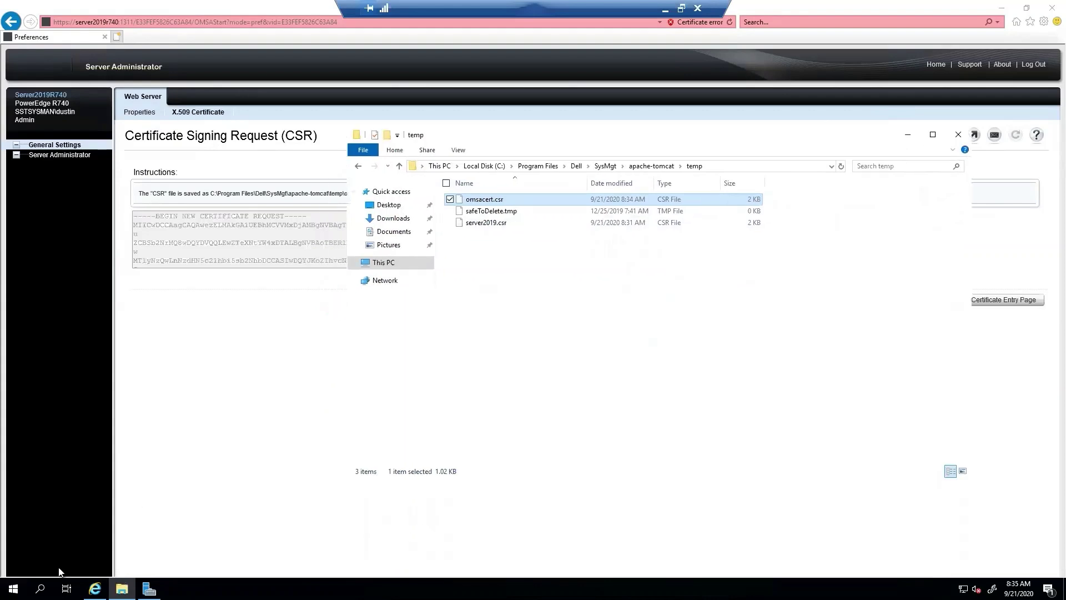
pyautogui.click(14, 589)
pyautogui.write('note')
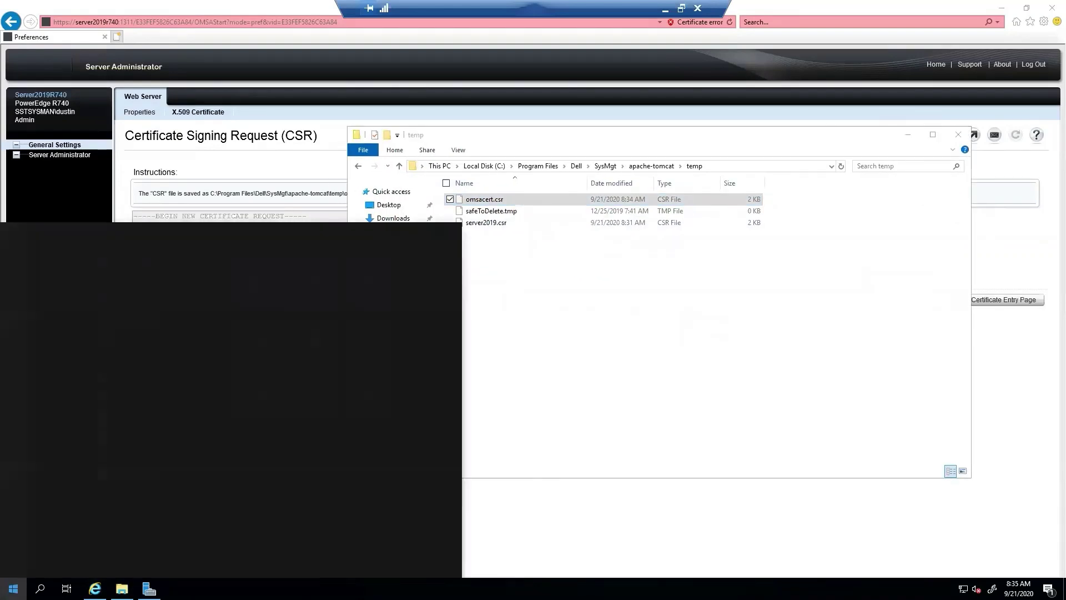
pyautogui.write('pad')
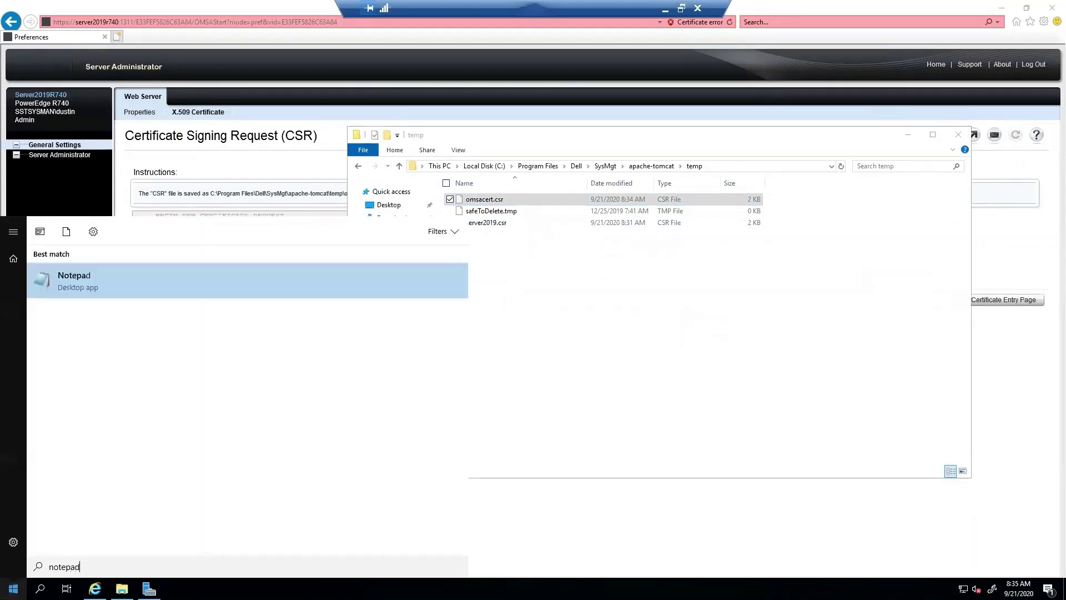
pyautogui.rightClick(97, 286)
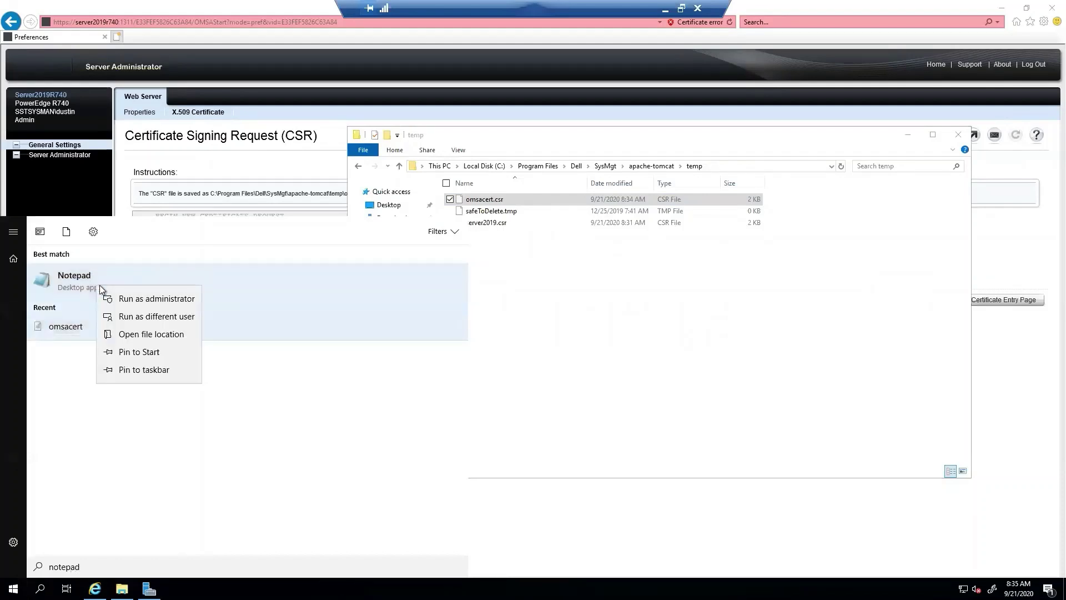
pyautogui.click(148, 301)
pyautogui.click(479, 365)
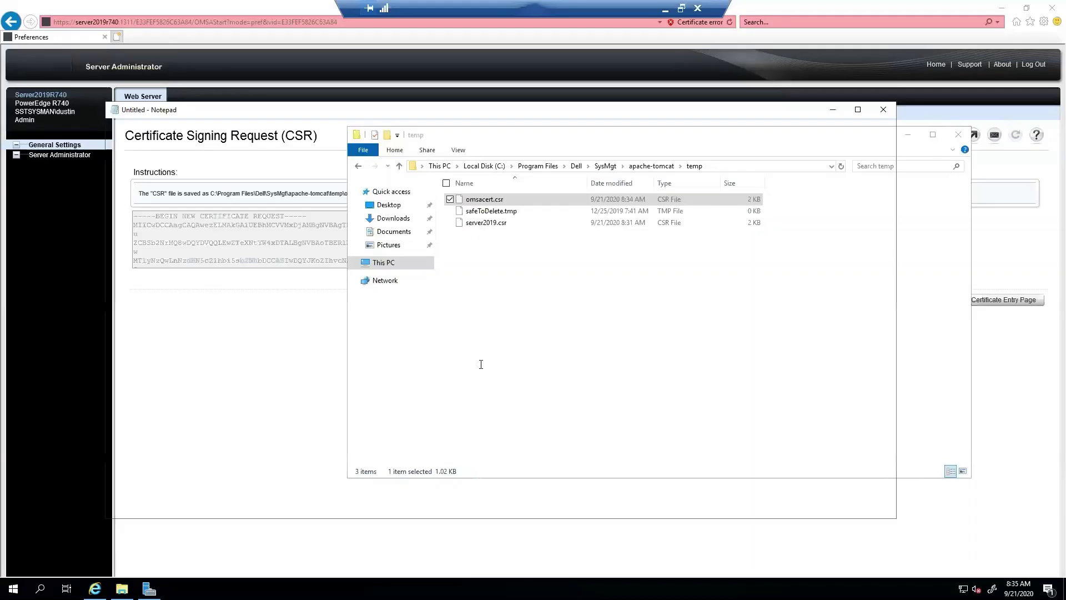
# Browse the Open dialog to C:\Program Files\Dell\SysMgt\apache-tomcat\temp.
pyautogui.click(115, 123)
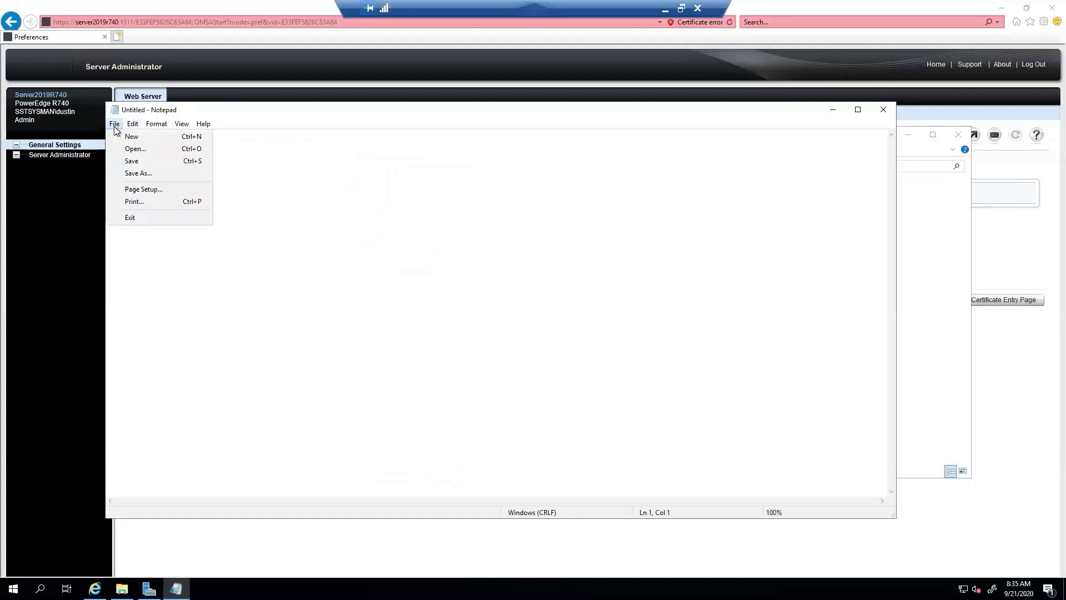
pyautogui.click(135, 148)
pyautogui.click(246, 156)
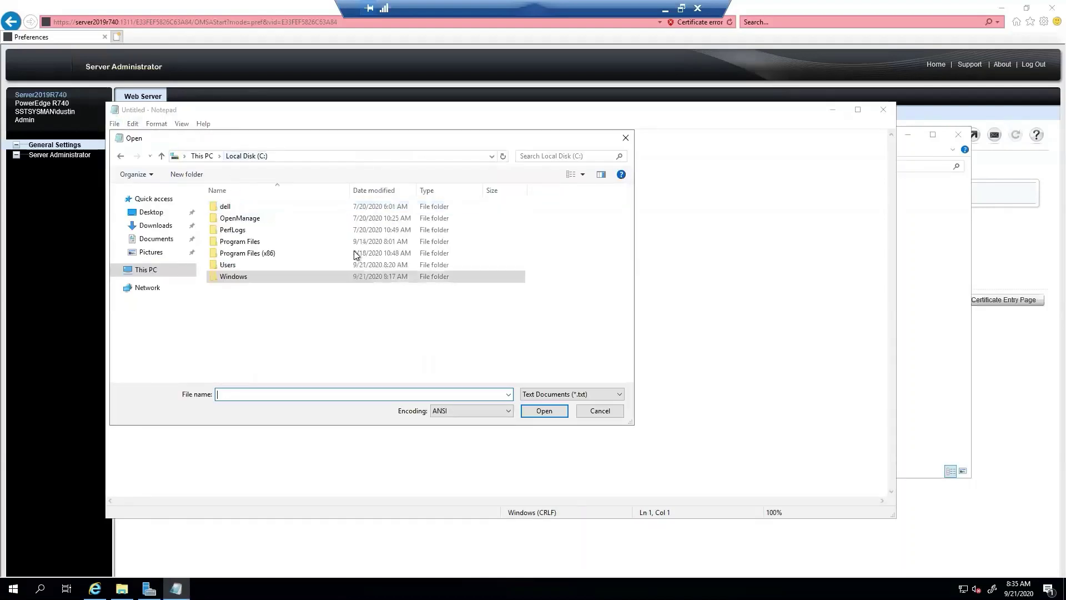
pyautogui.doubleClick(239, 241)
pyautogui.doubleClick(231, 229)
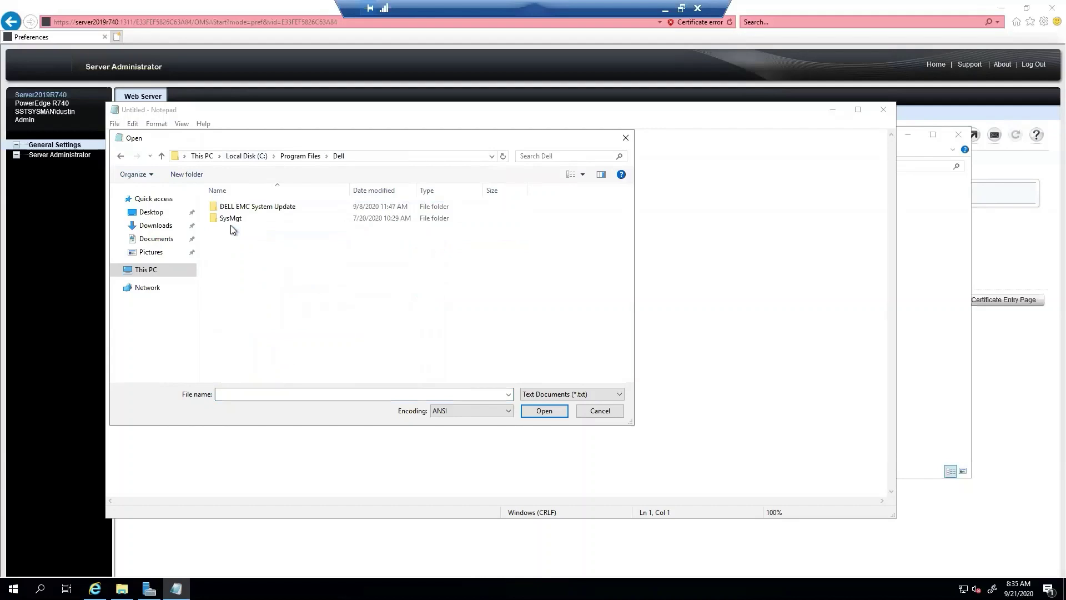
pyautogui.doubleClick(230, 217)
pyautogui.doubleClick(229, 207)
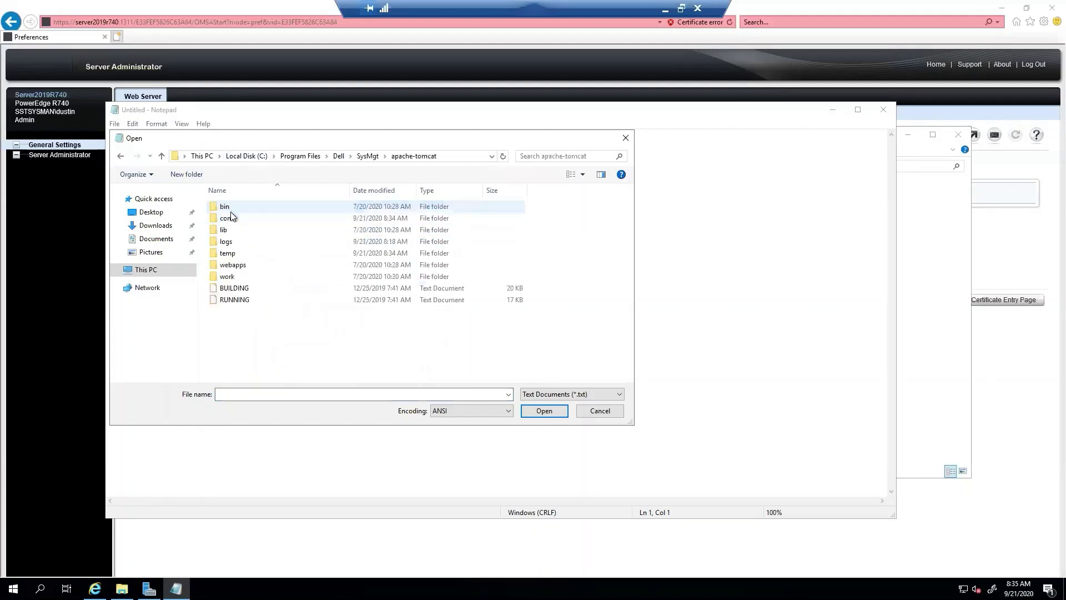
pyautogui.doubleClick(231, 254)
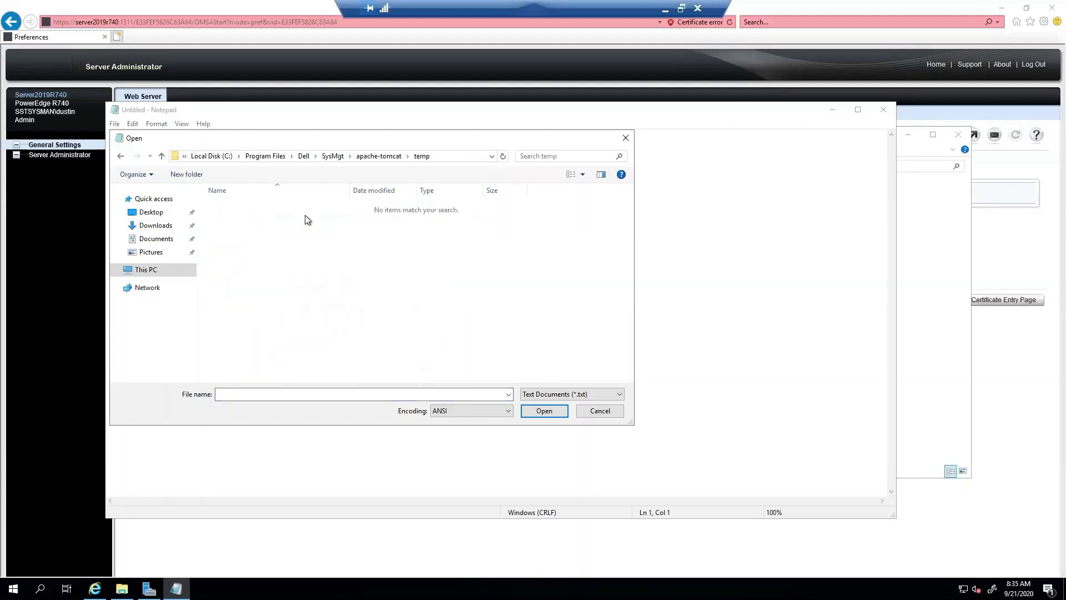
# Show All Files, open omsacert.csr, and copy its request text before switching to the local desktop.
pyautogui.click(546, 394)
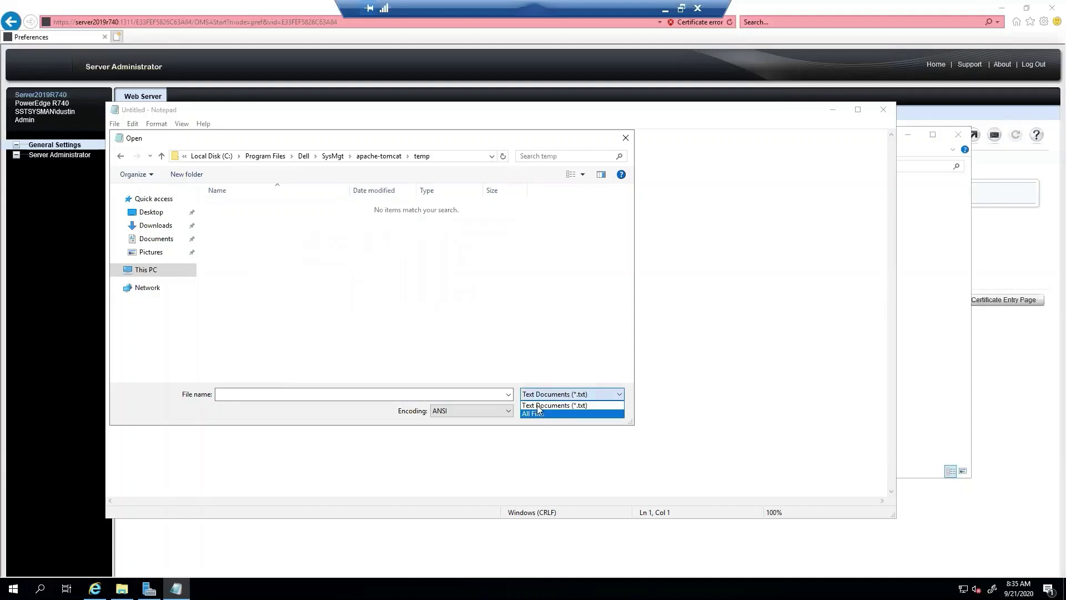
pyautogui.click(547, 414)
pyautogui.click(237, 207)
pyautogui.click(543, 411)
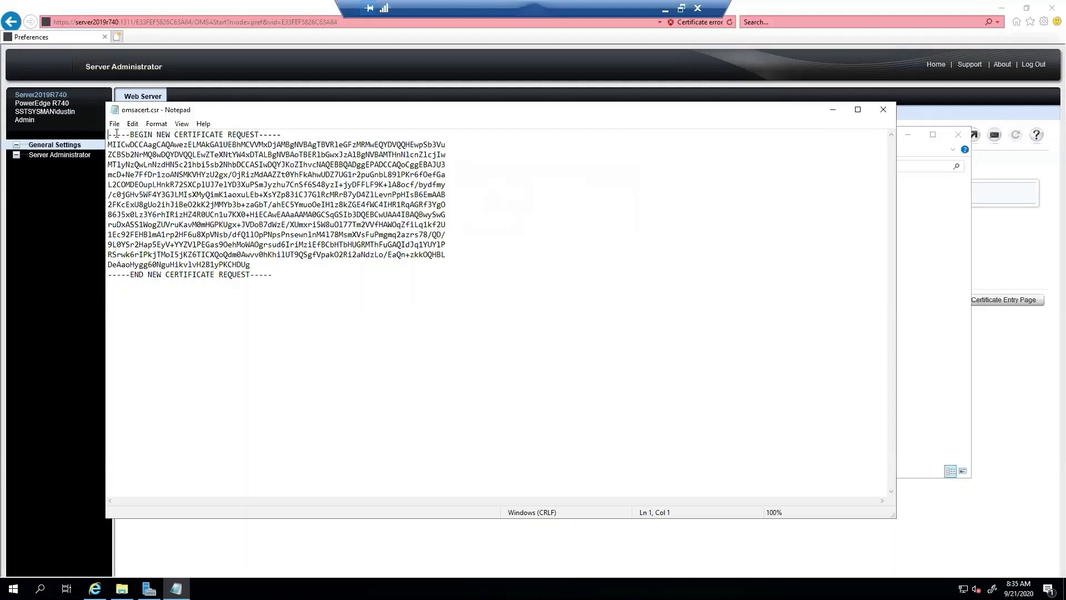
pyautogui.moveTo(108, 135); pyautogui.dragTo(298, 273)
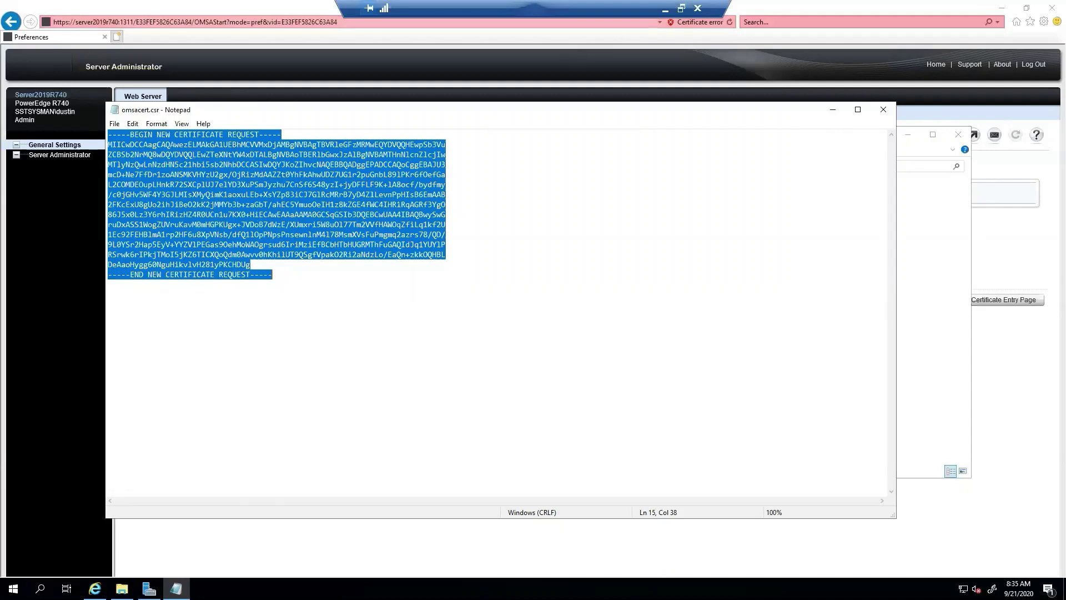
pyautogui.click(664, 9)
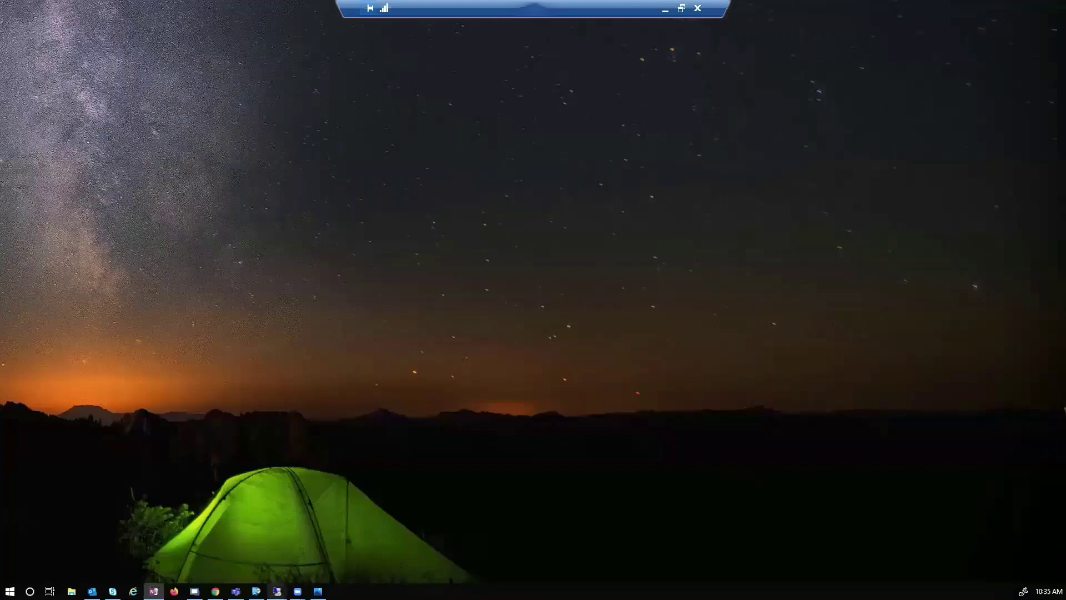
# In the SSTDC session's certsrv page, go to advanced request and the base-64 CMC/PKCS #10 submission form.
pyautogui.moveTo(276, 591)
pyautogui.click(398, 512)
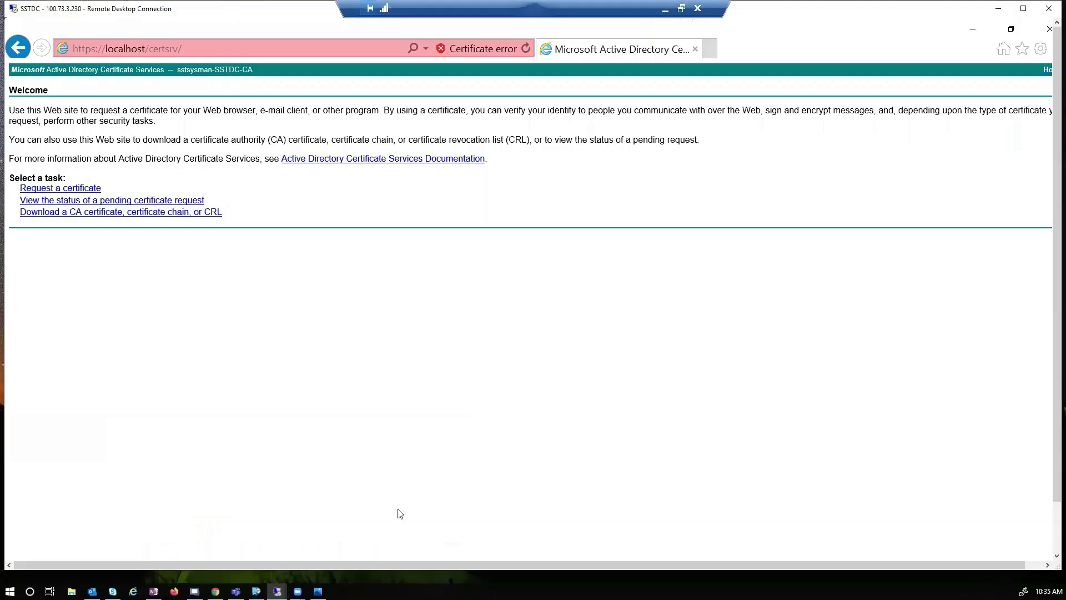
pyautogui.click(211, 31)
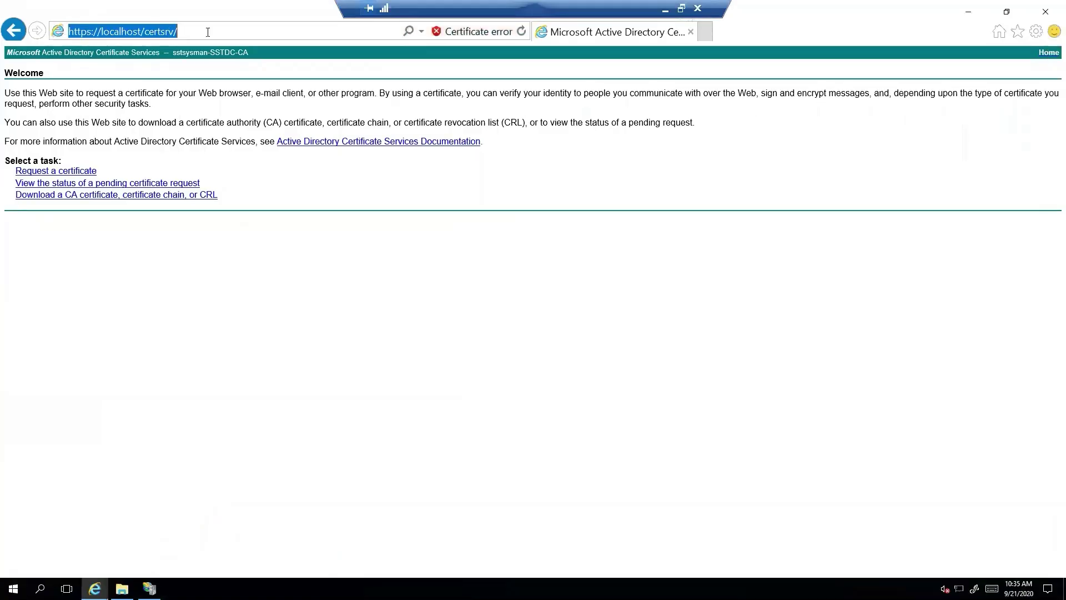
pyautogui.click(210, 32)
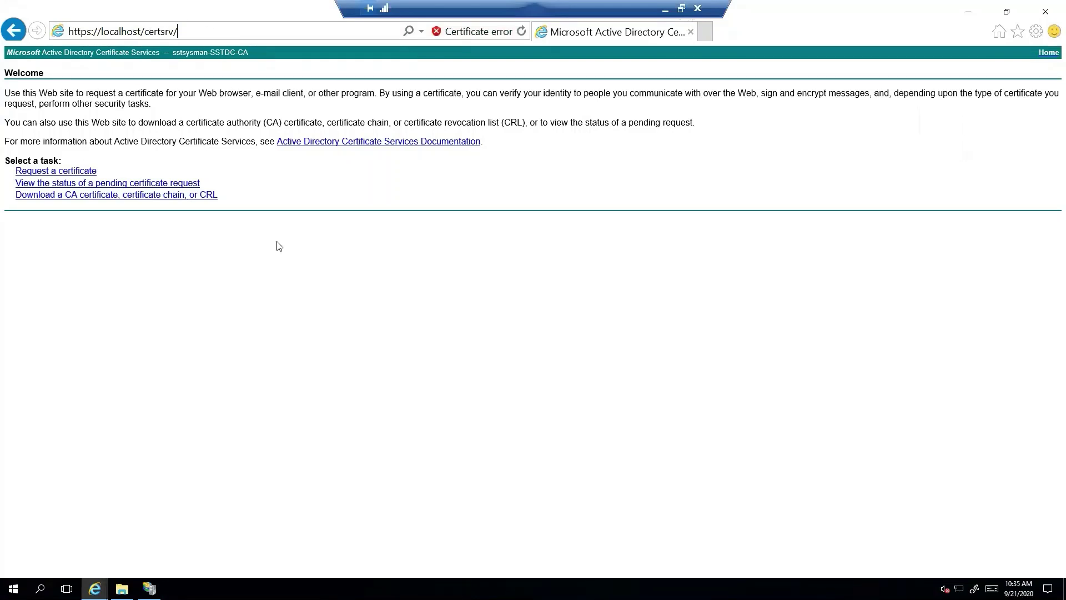
pyautogui.click(66, 171)
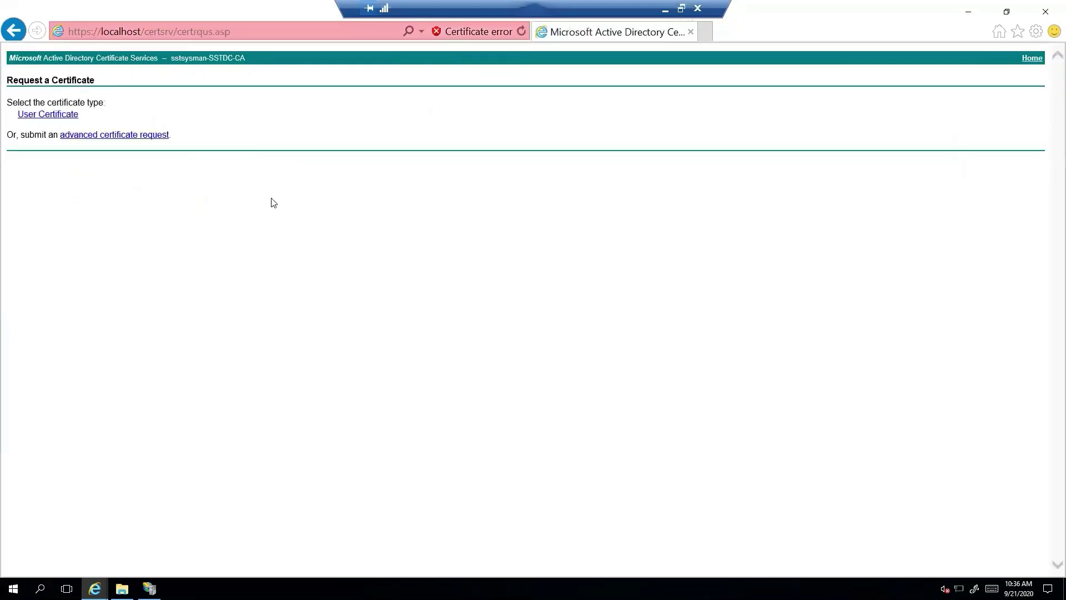
pyautogui.click(88, 135)
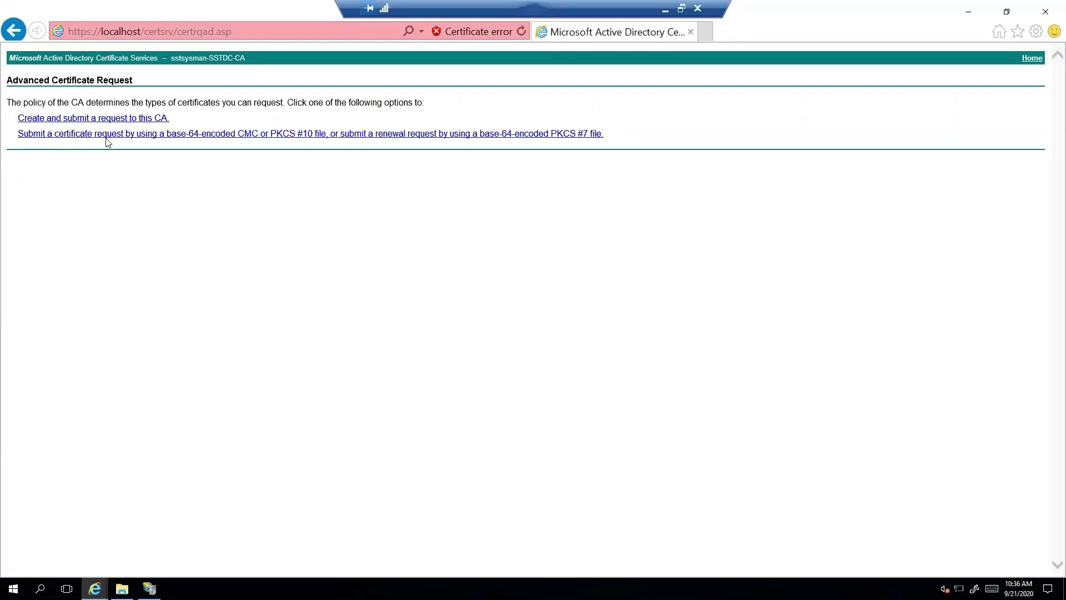
pyautogui.click(187, 136)
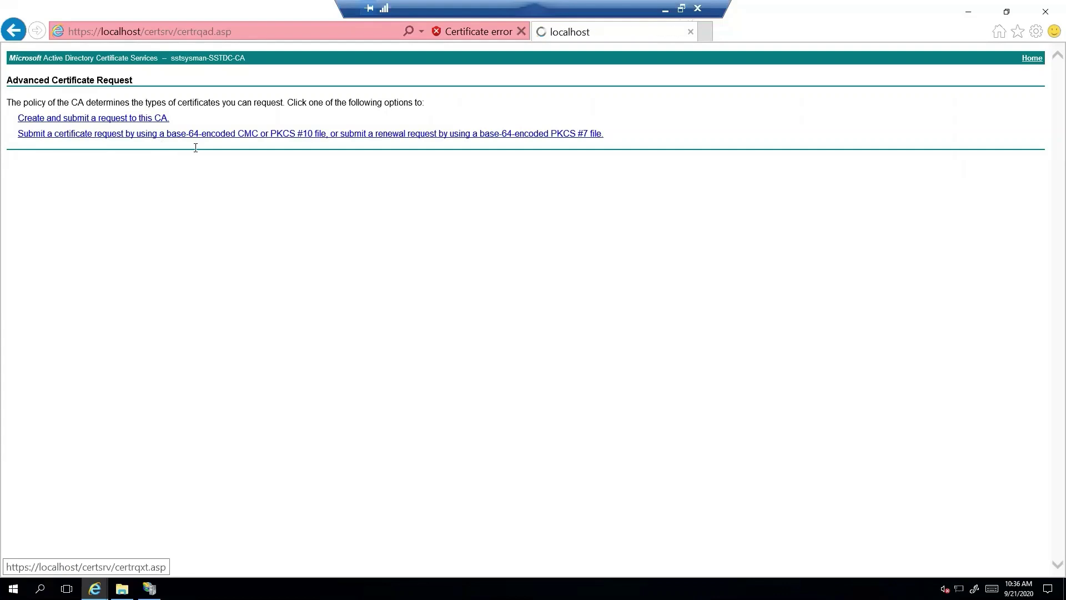
pyautogui.click(102, 148)
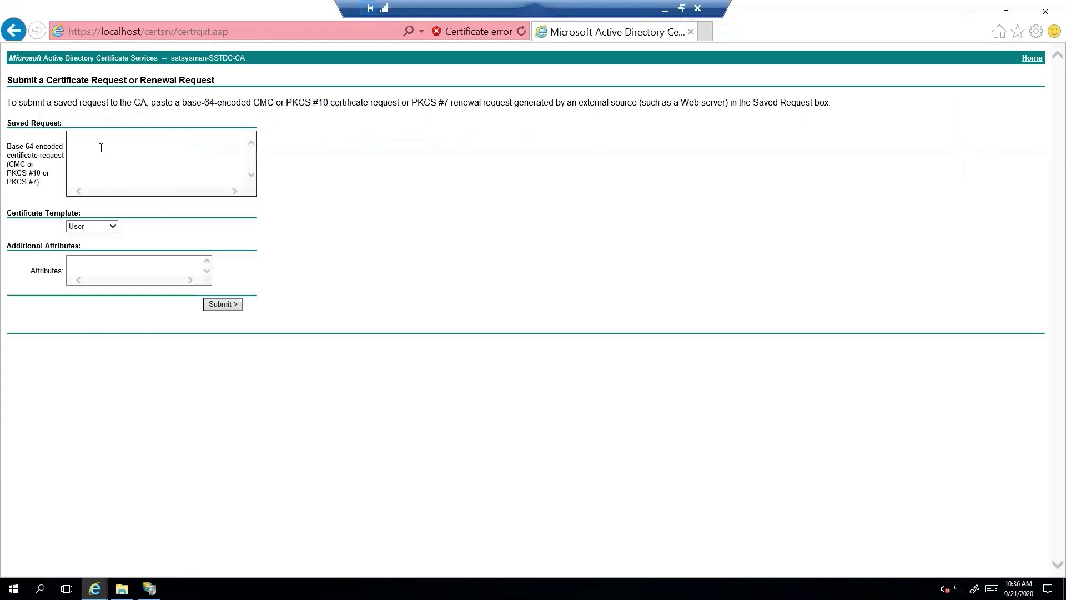
# Paste the CSR into Saved Request, select the Web Server template, and submit it.
pyautogui.hotkey('ctrl', 'v')
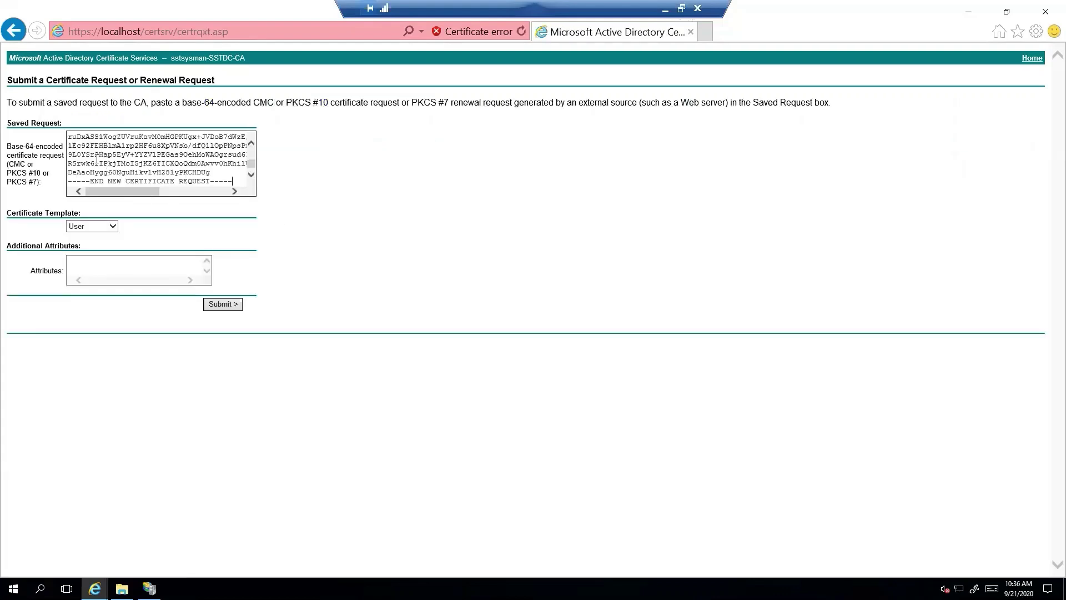
pyautogui.click(113, 226)
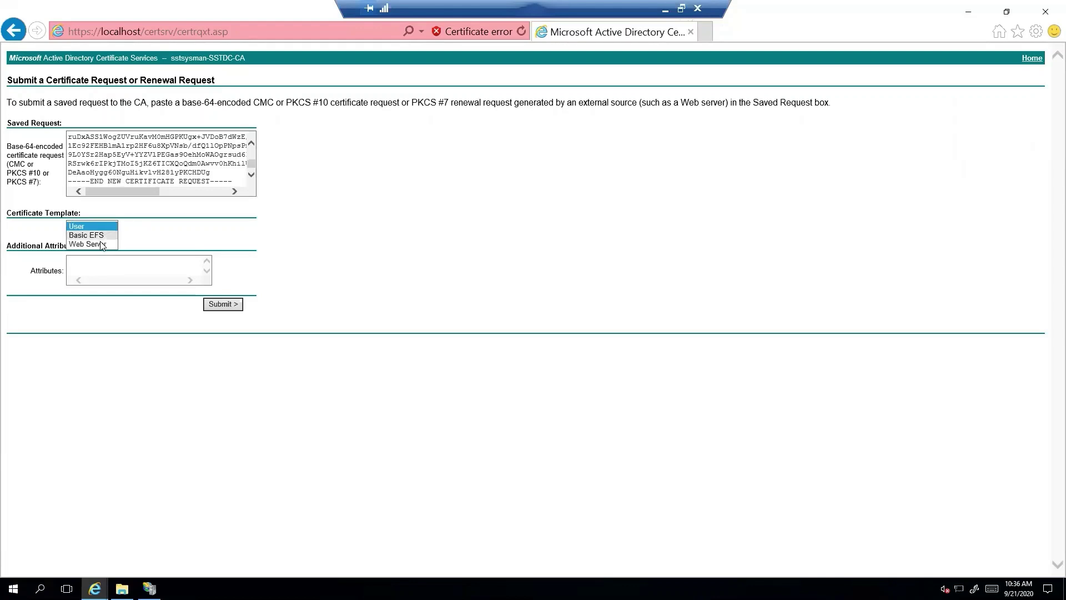
pyautogui.click(103, 245)
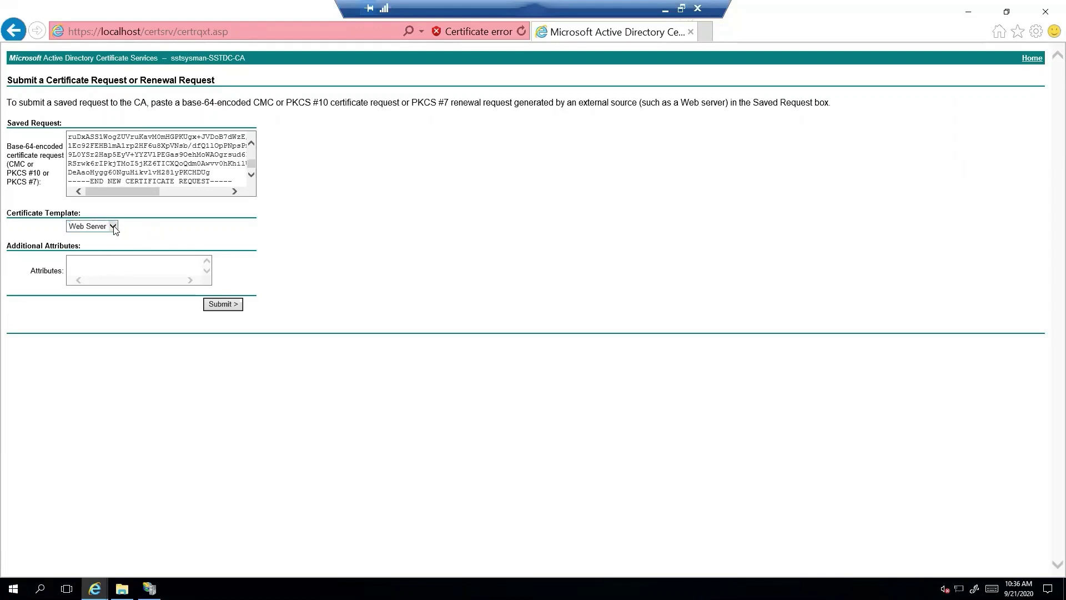
pyautogui.click(113, 227)
pyautogui.click(87, 227)
pyautogui.click(133, 258)
pyautogui.click(227, 305)
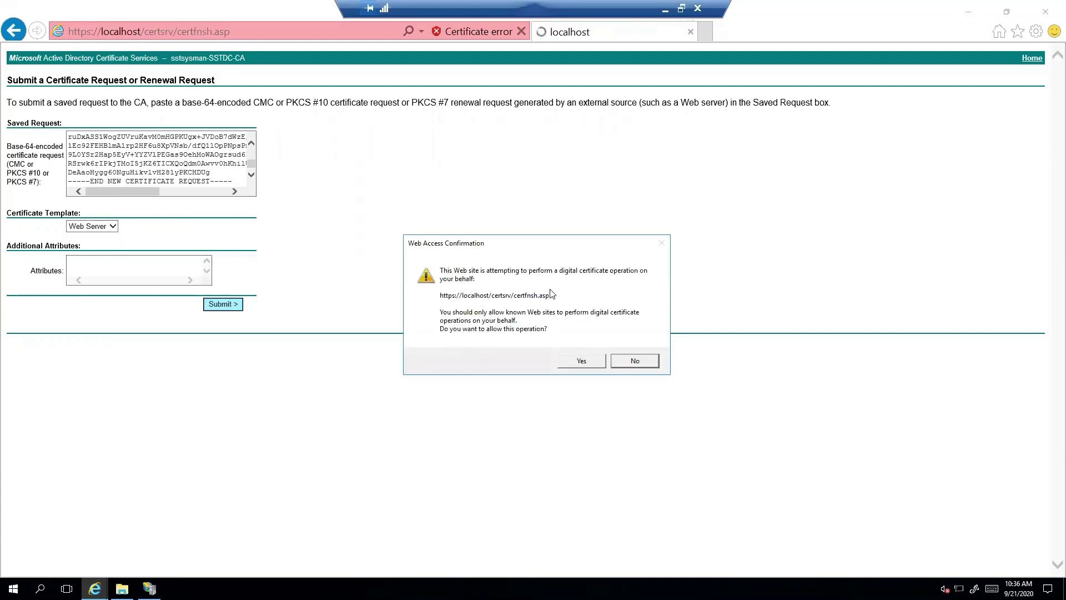
pyautogui.moveTo(552, 244); pyautogui.dragTo(422, 180)
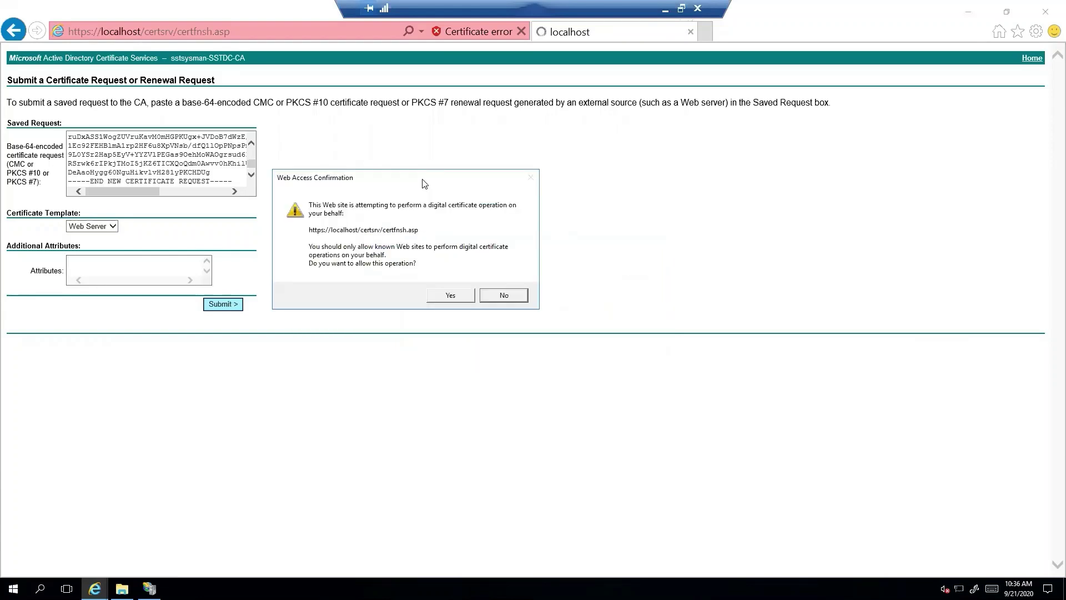
# Allow the operation and save the Base 64 certnew.cer certificate to the Desktop.
pyautogui.click(450, 296)
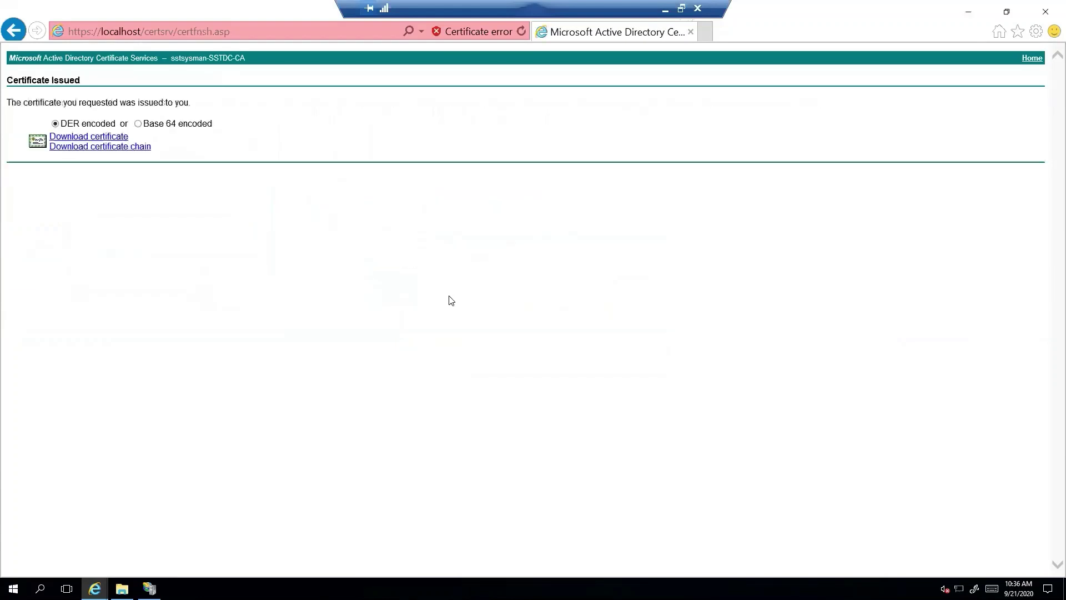
pyautogui.click(137, 123)
pyautogui.click(103, 138)
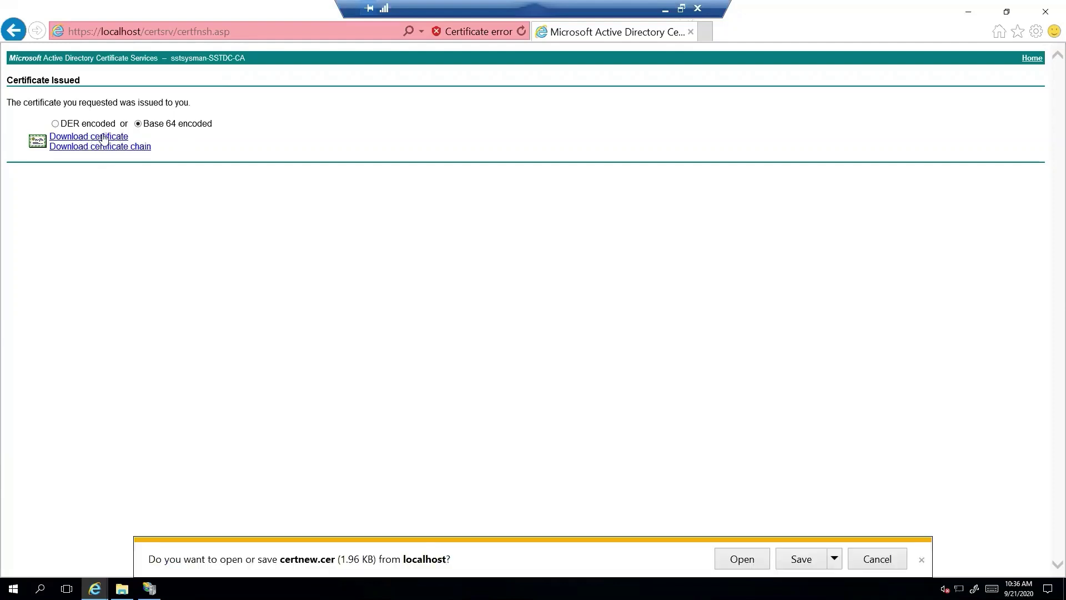
pyautogui.click(835, 560)
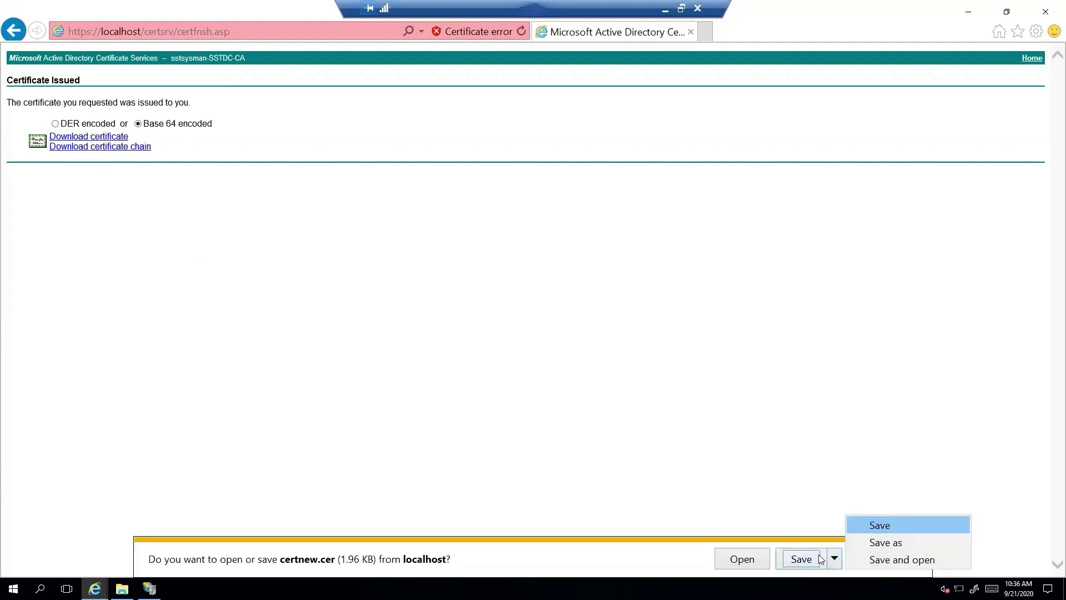
pyautogui.click(879, 542)
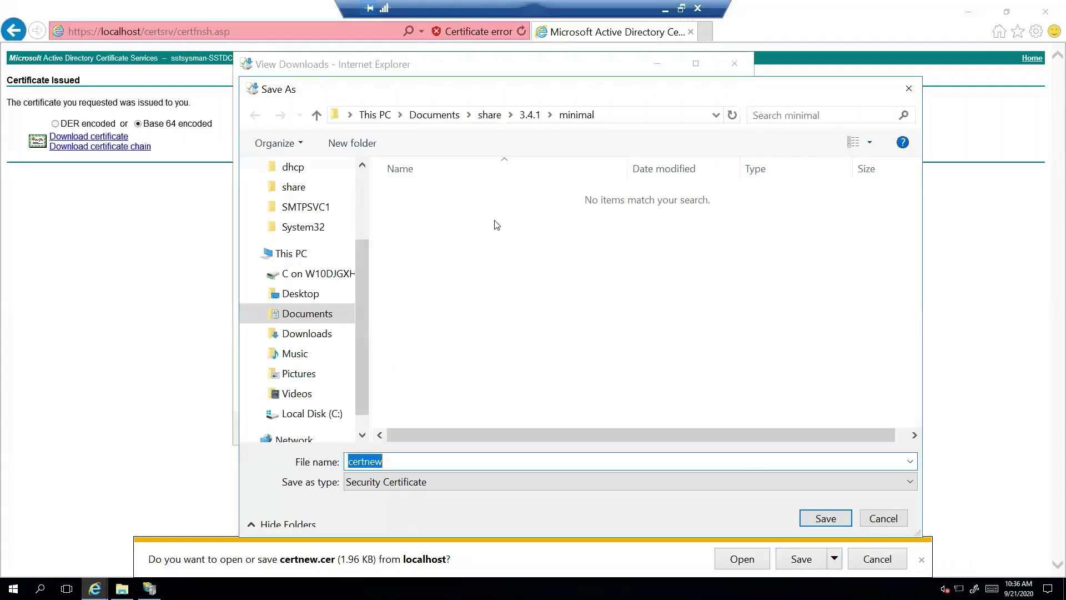
pyautogui.scroll(3, 358, 197)
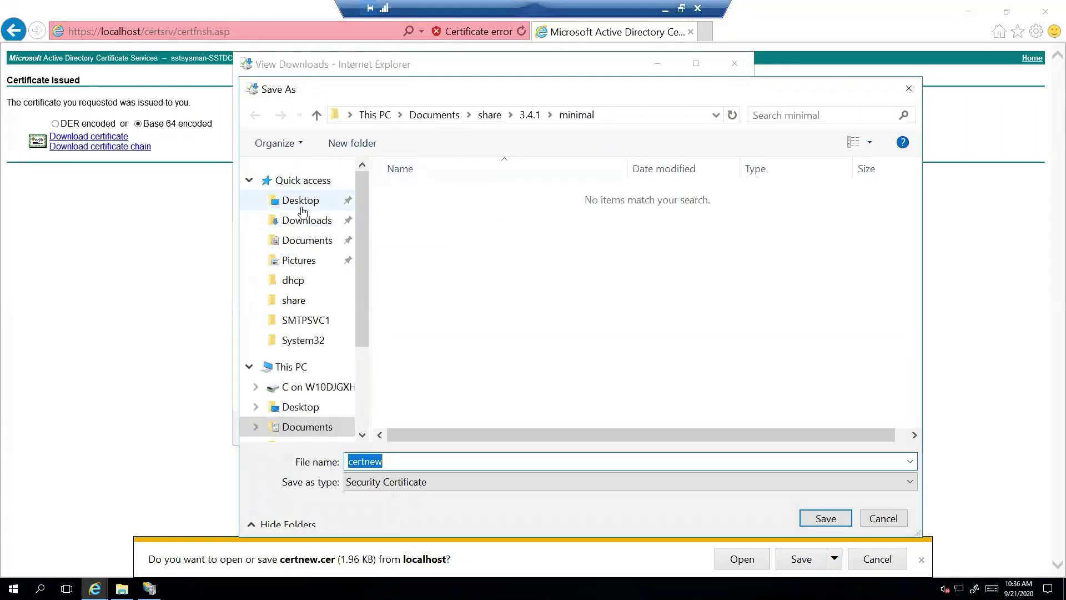
pyautogui.click(300, 200)
pyautogui.click(825, 517)
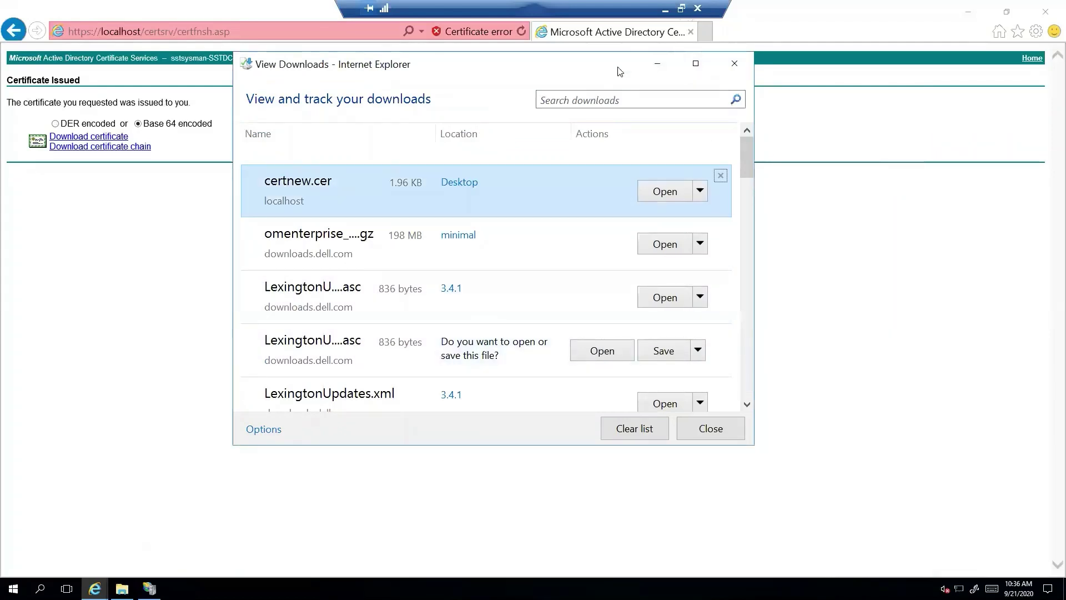
pyautogui.click(221, 133)
# Download the certificate chain and save it to the Desktop as certnewChain.p7b.
pyautogui.click(103, 146)
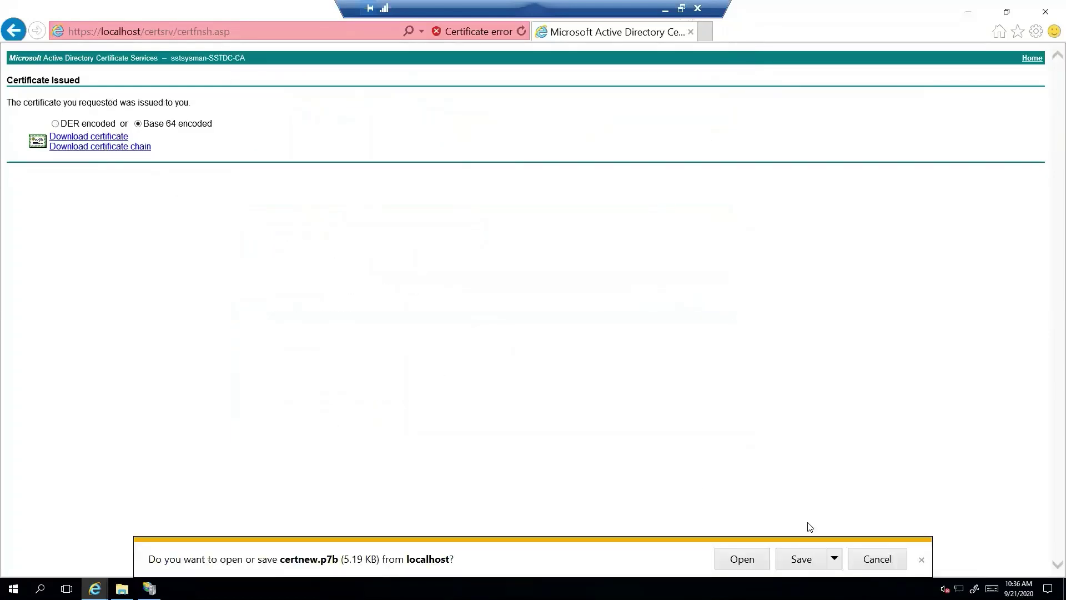
pyautogui.click(834, 558)
pyautogui.click(889, 543)
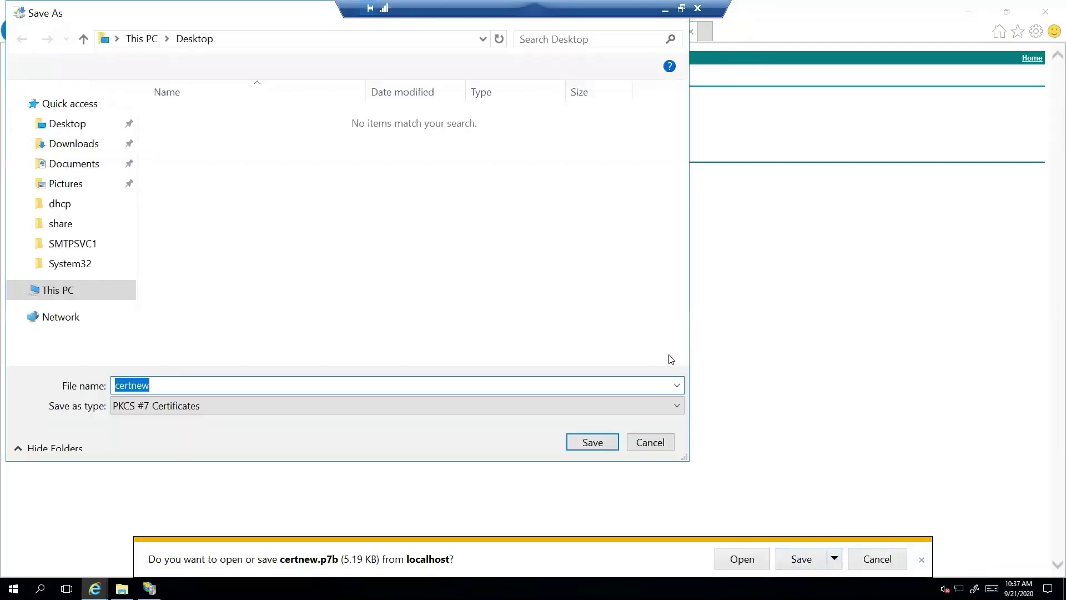
pyautogui.click(191, 382)
pyautogui.write('Chain')
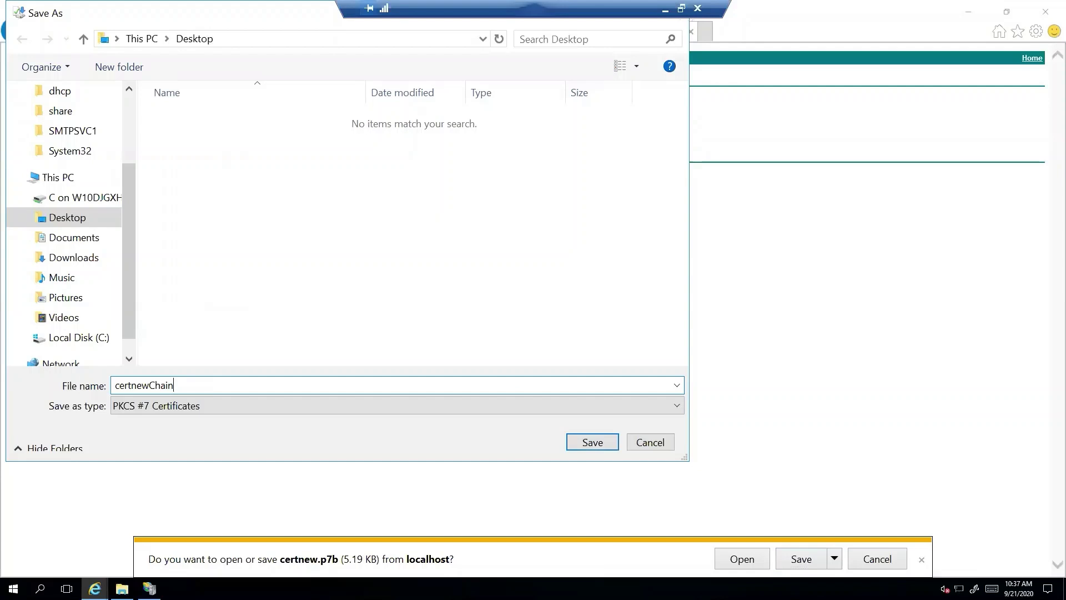
pyautogui.click(597, 444)
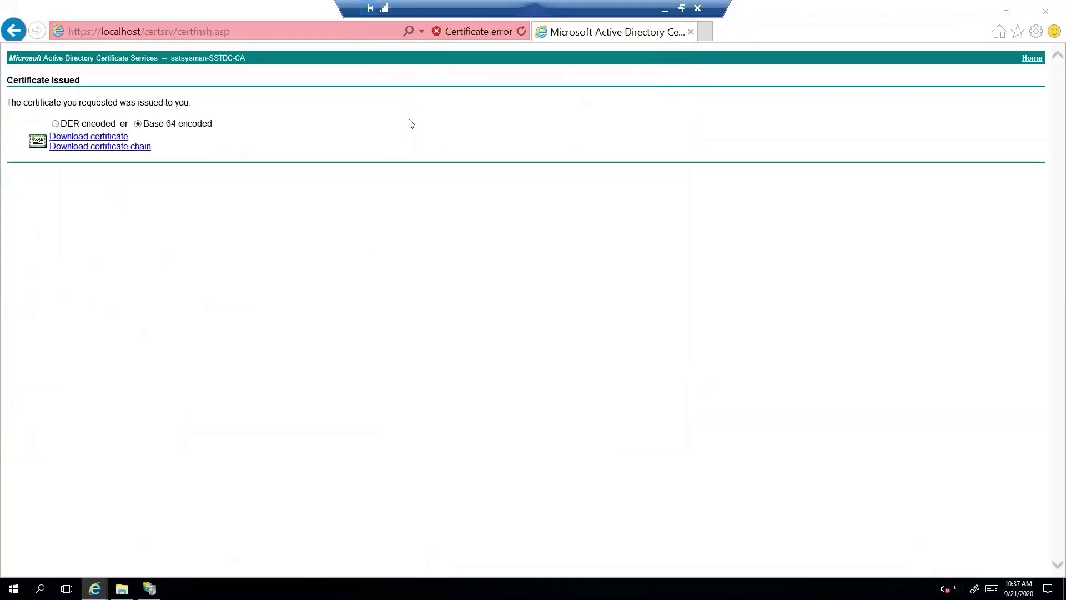
# Check in File Explorer that certnew and certnewChain are on the Desktop.
pyautogui.click(122, 589)
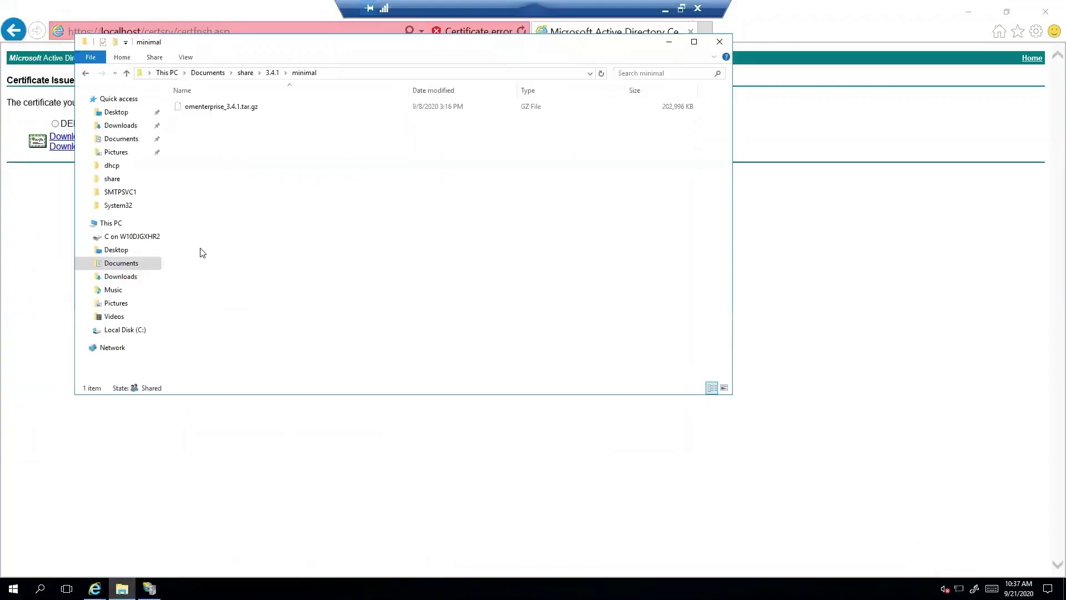
pyautogui.click(117, 112)
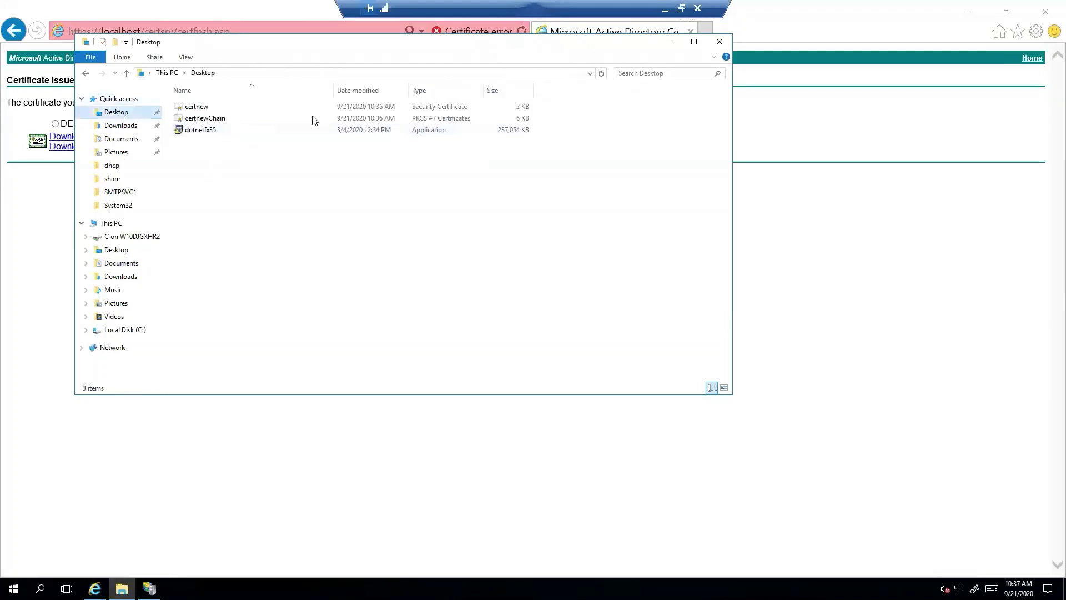
pyautogui.moveTo(556, 111); pyautogui.dragTo(413, 119)
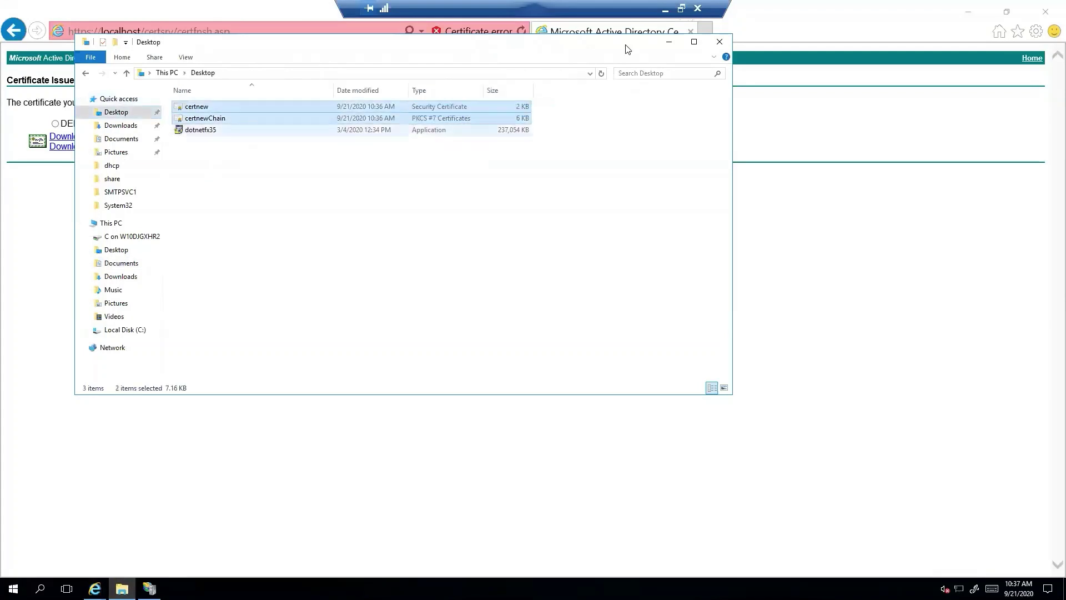
# Return to the server's remote session and restore the Server Administrator browser window.
pyautogui.click(665, 10)
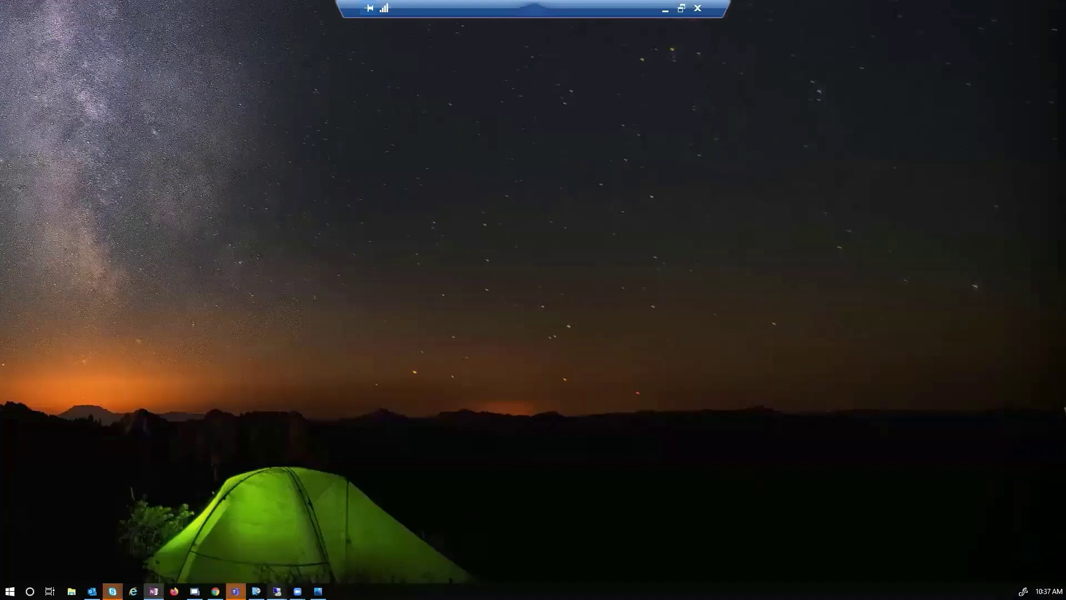
pyautogui.moveTo(277, 591)
pyautogui.click(264, 532)
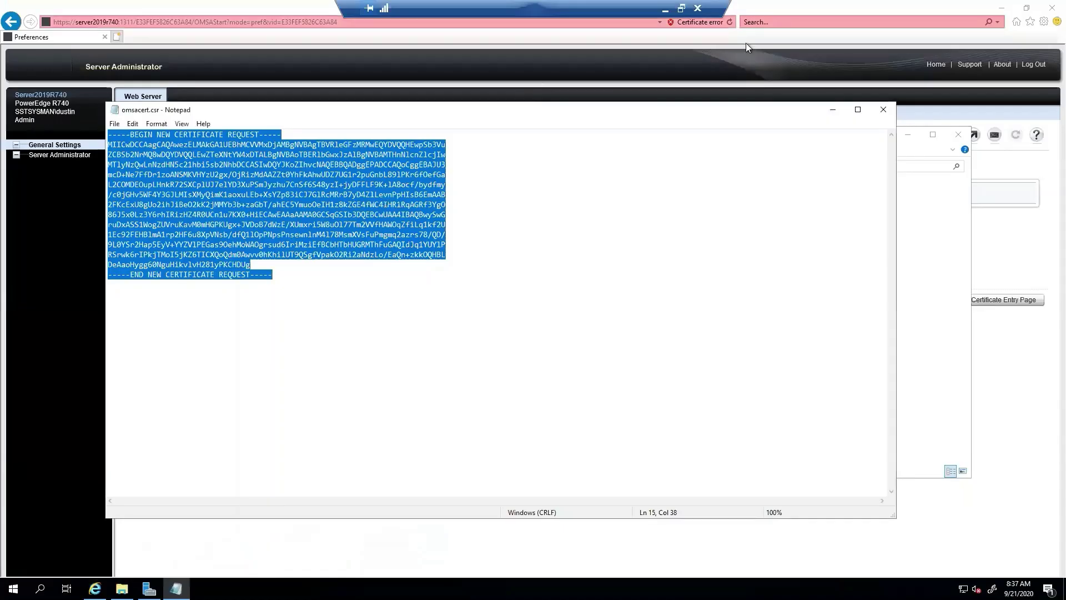
pyautogui.click(994, 8)
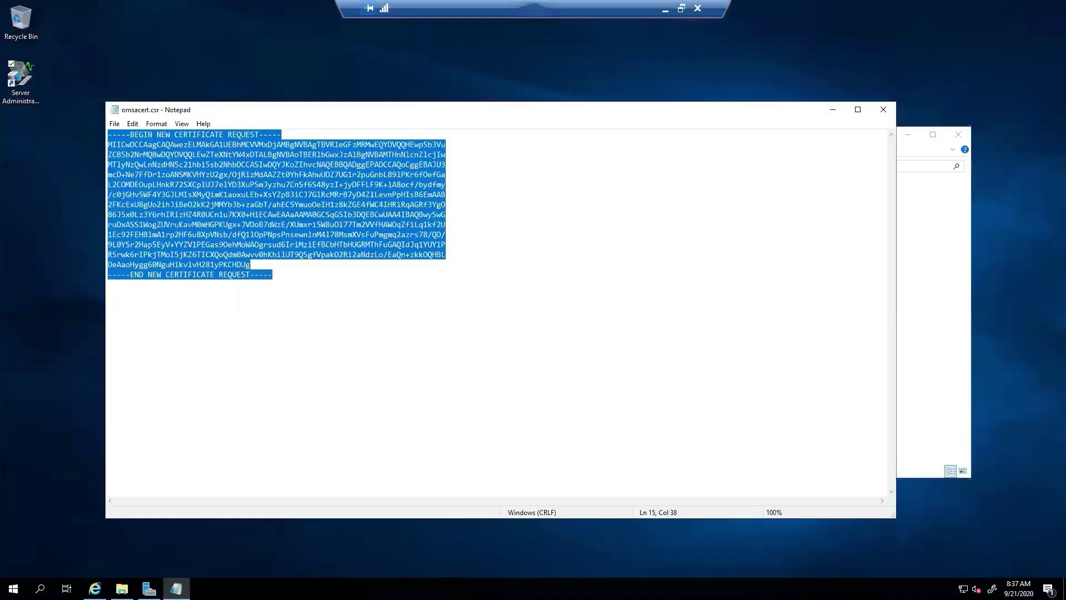
pyautogui.click(58, 222)
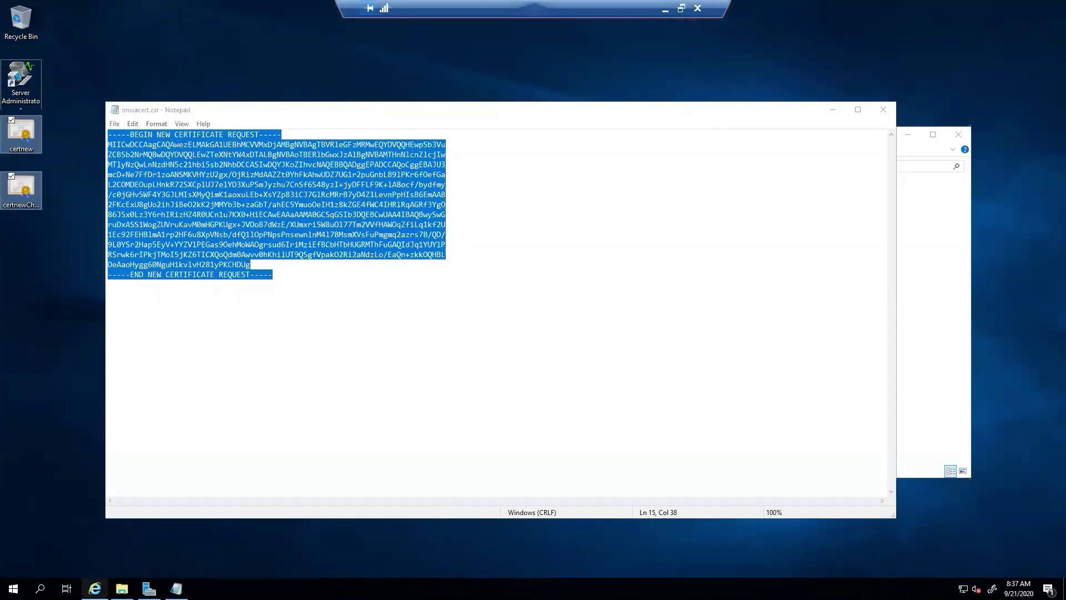
pyautogui.click(95, 588)
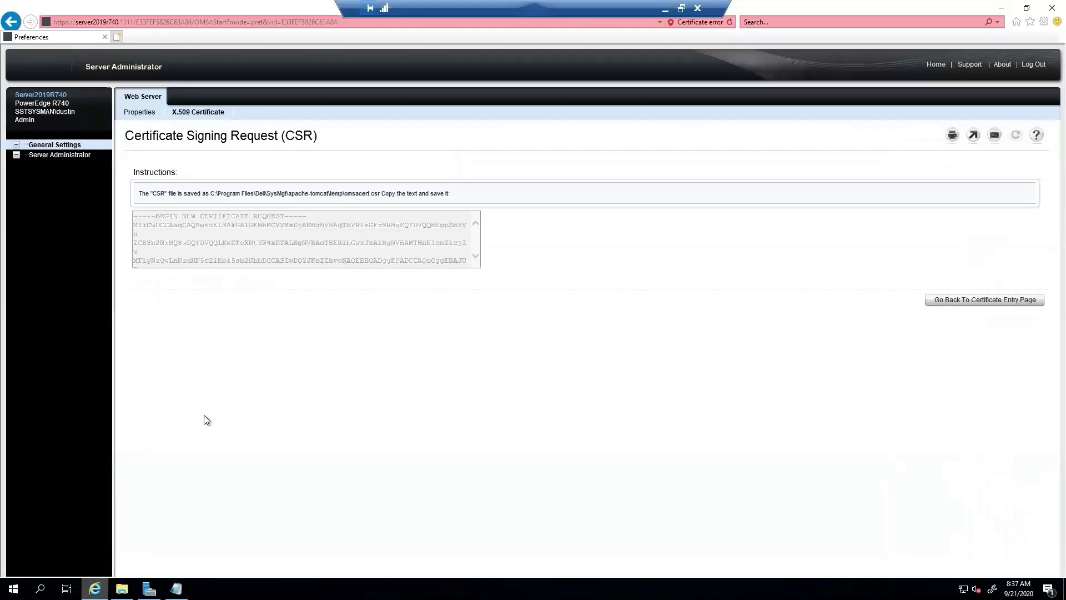
# Import certnewChain.p7b as the certificate chain under X.509 Certificate for alias omsacert.
pyautogui.click(994, 303)
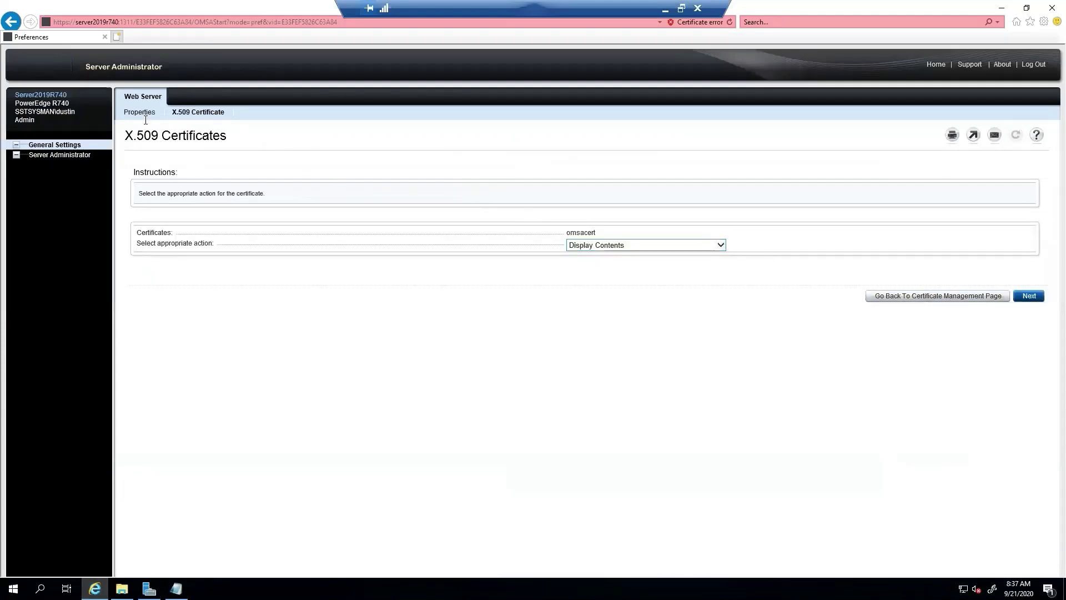
pyautogui.click(205, 113)
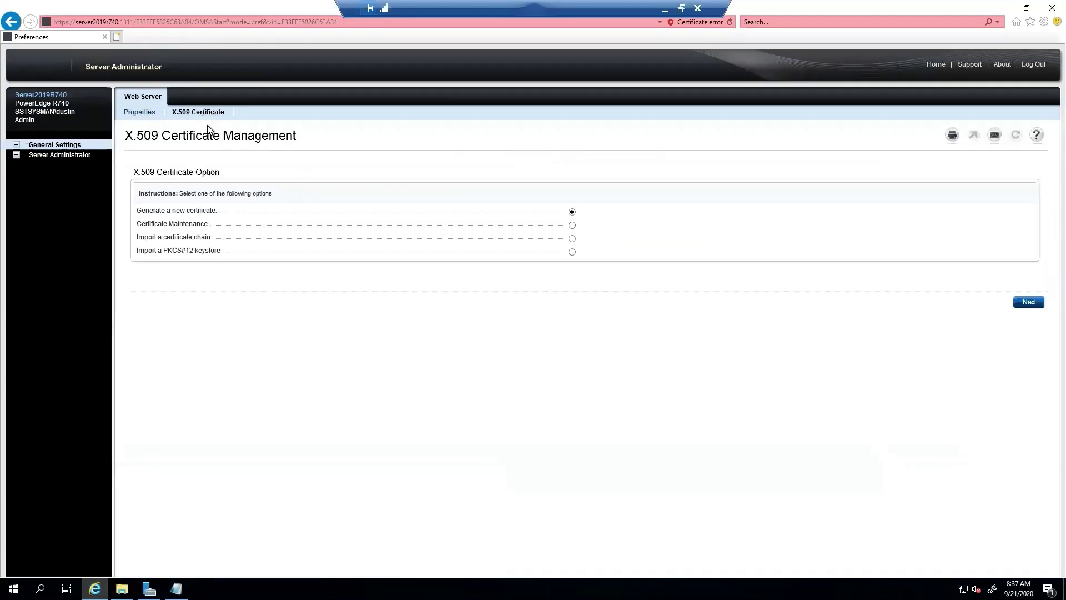
pyautogui.click(572, 239)
pyautogui.click(1027, 303)
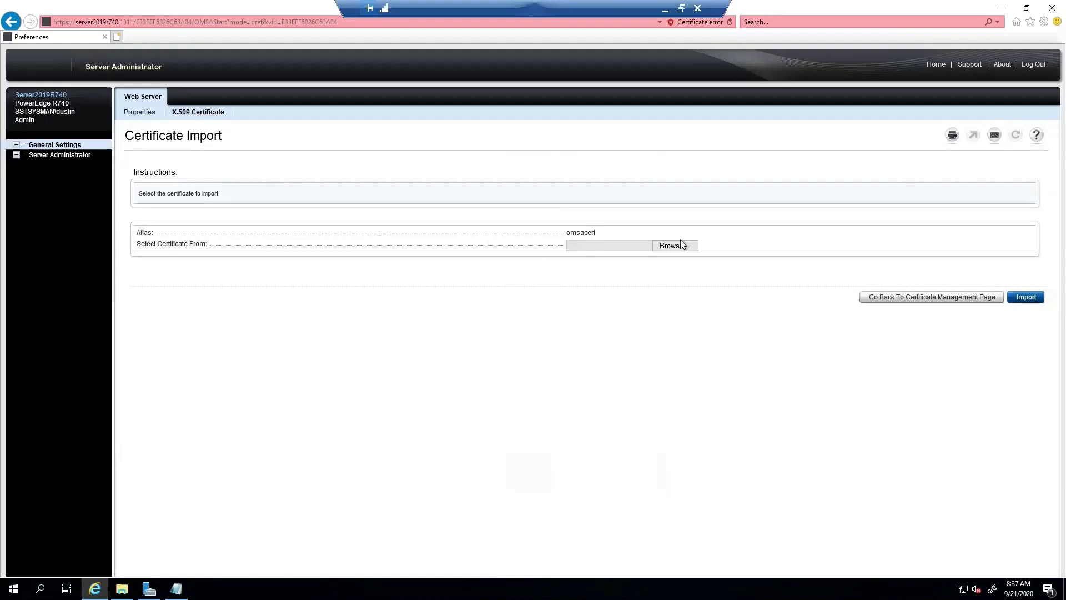
pyautogui.click(685, 245)
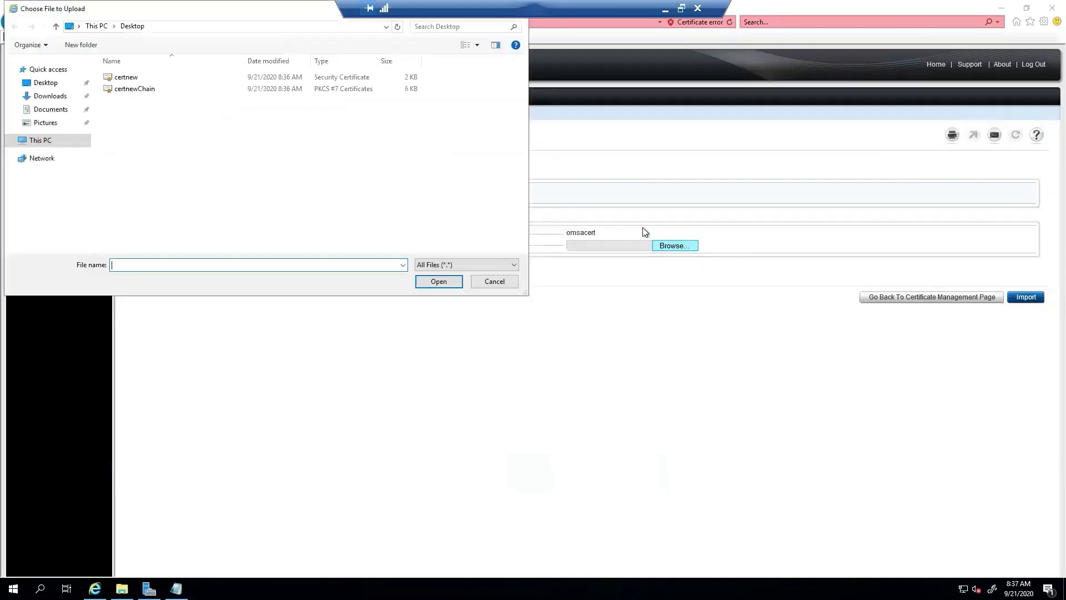
pyautogui.click(152, 89)
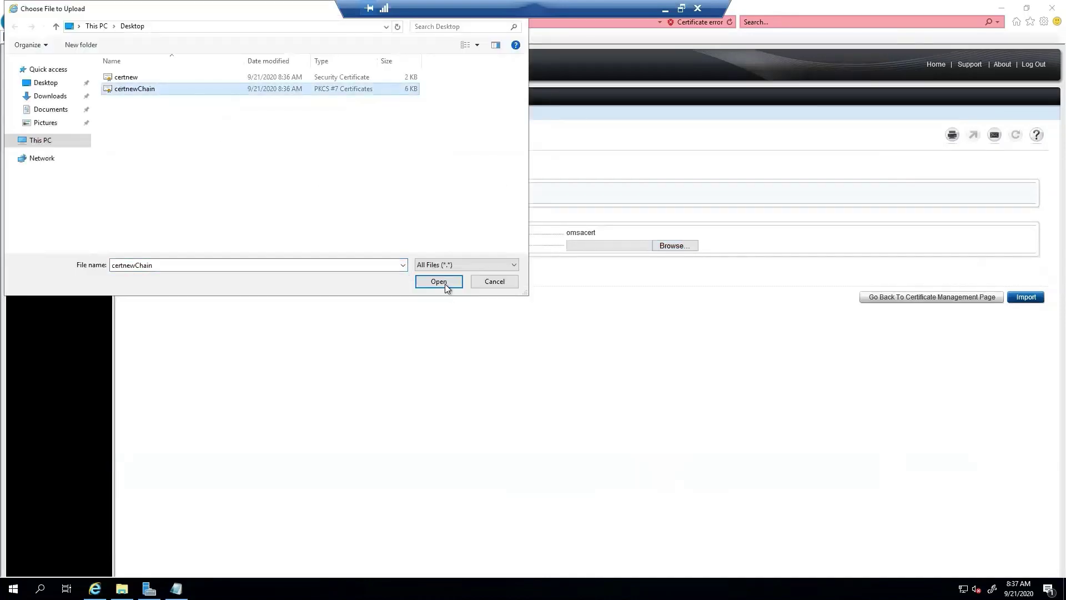
pyautogui.click(444, 284)
pyautogui.click(1025, 298)
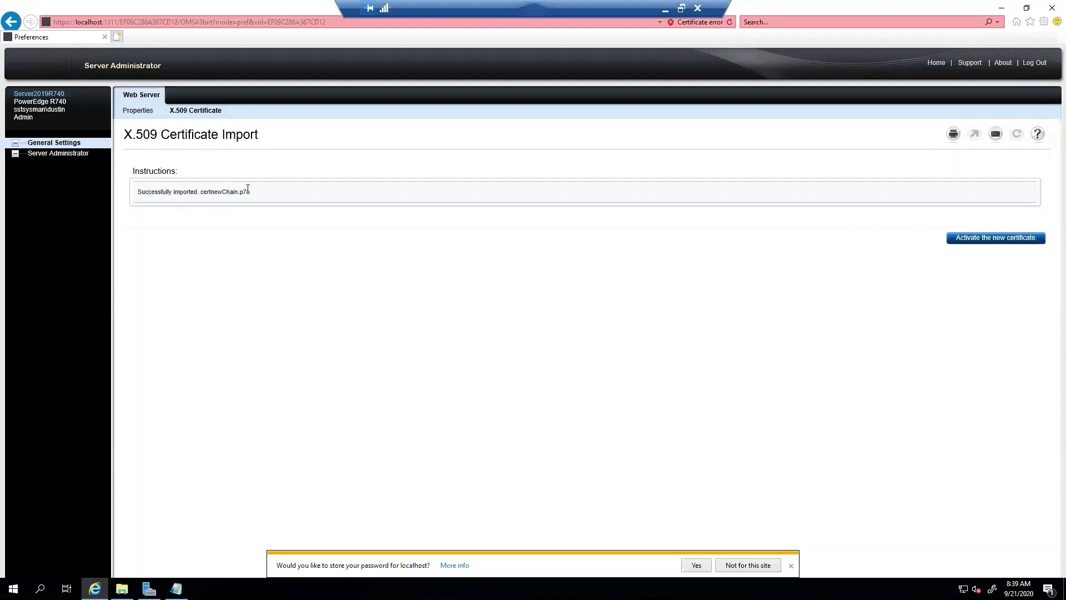
# Activate the imported certificate and confirm restarting the web server to apply it.
pyautogui.moveTo(258, 191); pyautogui.dragTo(139, 192)
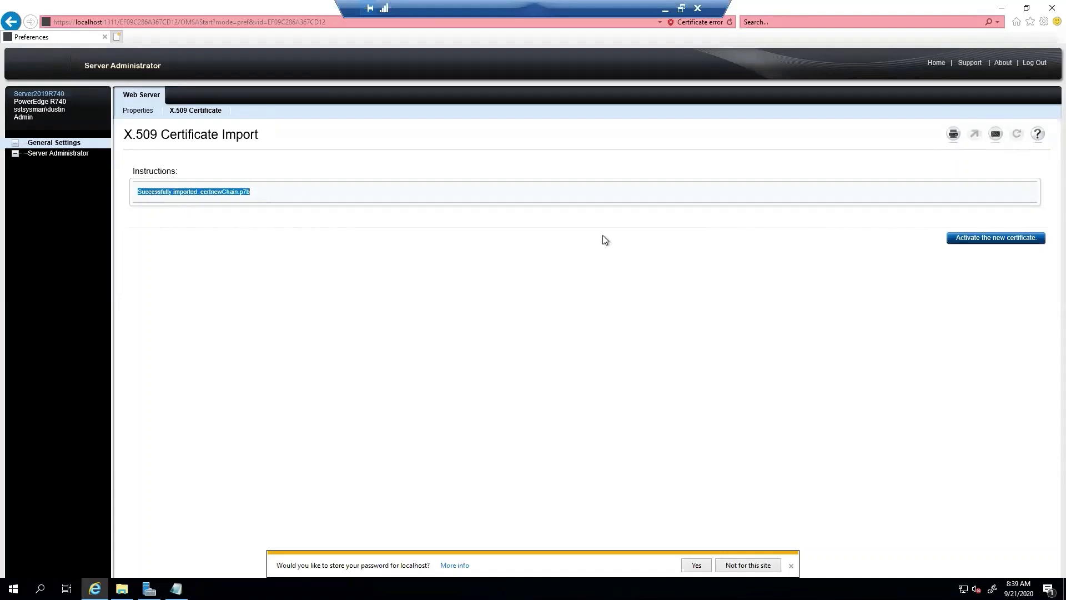
pyautogui.click(792, 247)
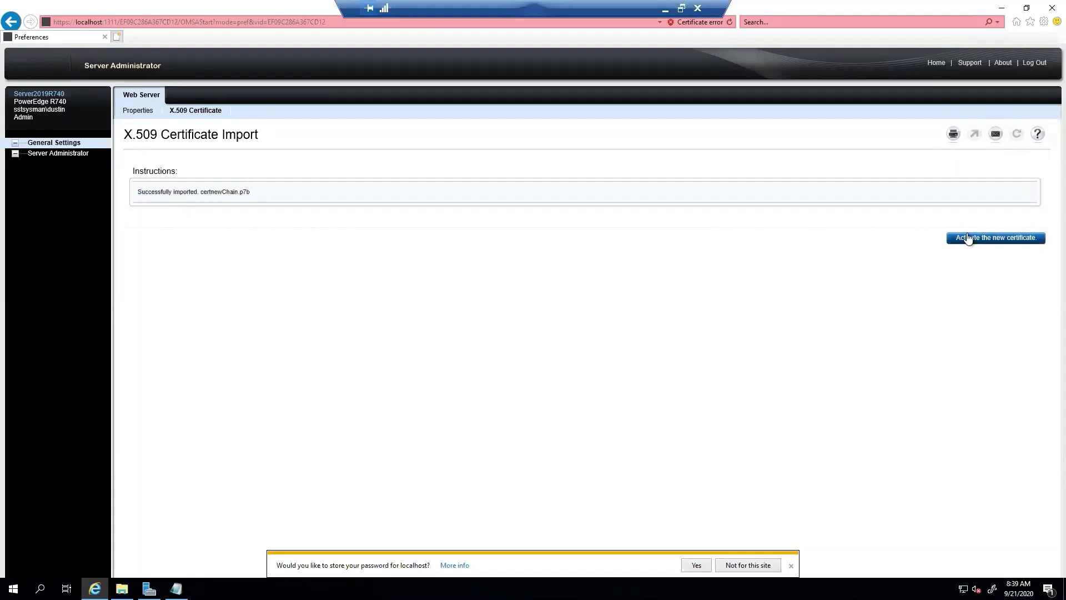
pyautogui.click(995, 239)
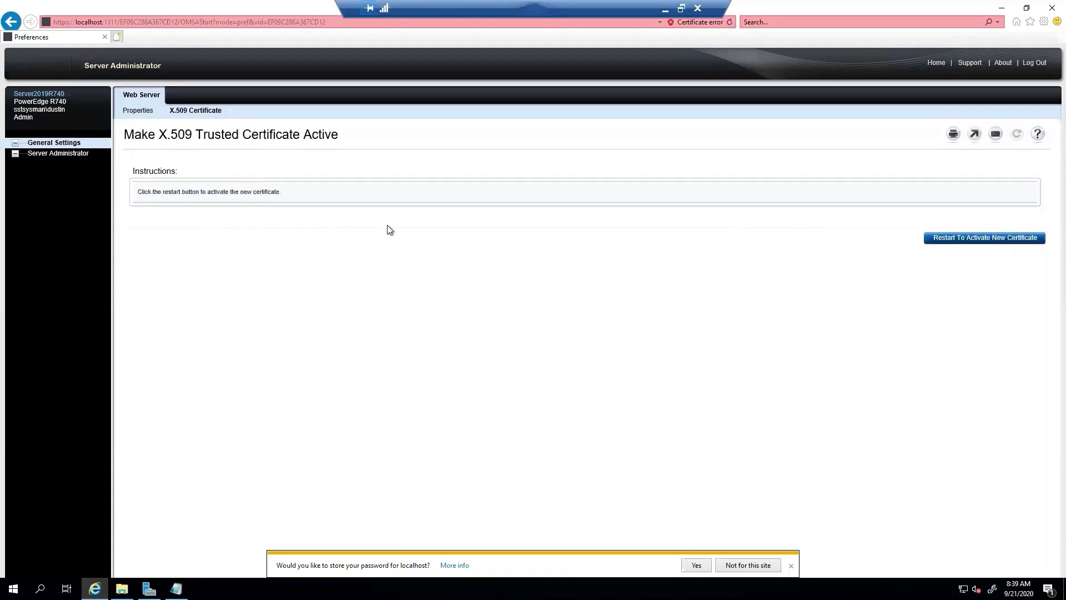
pyautogui.click(966, 236)
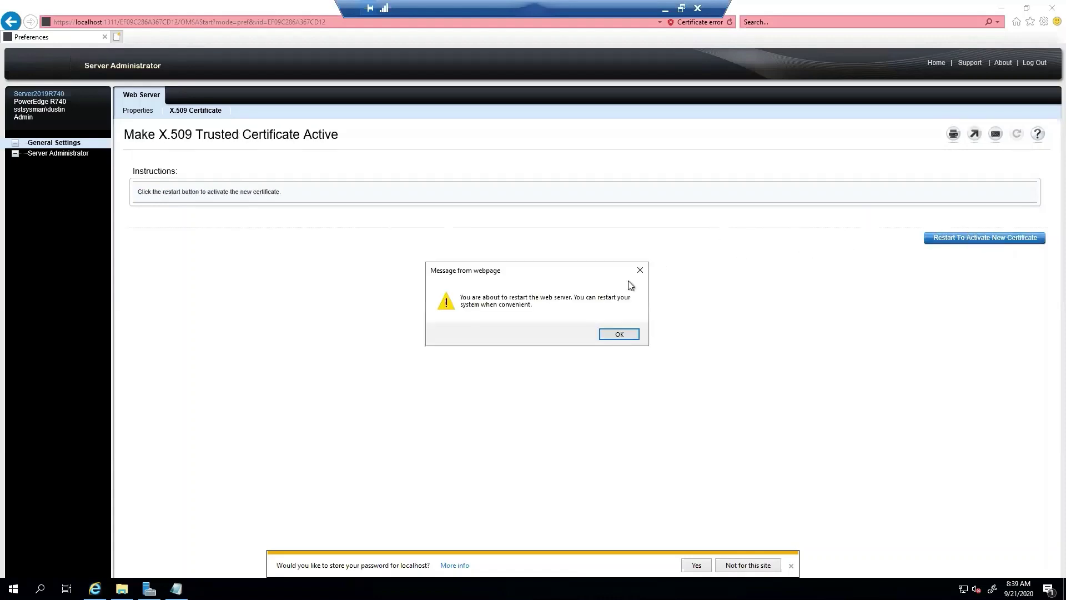
pyautogui.click(619, 334)
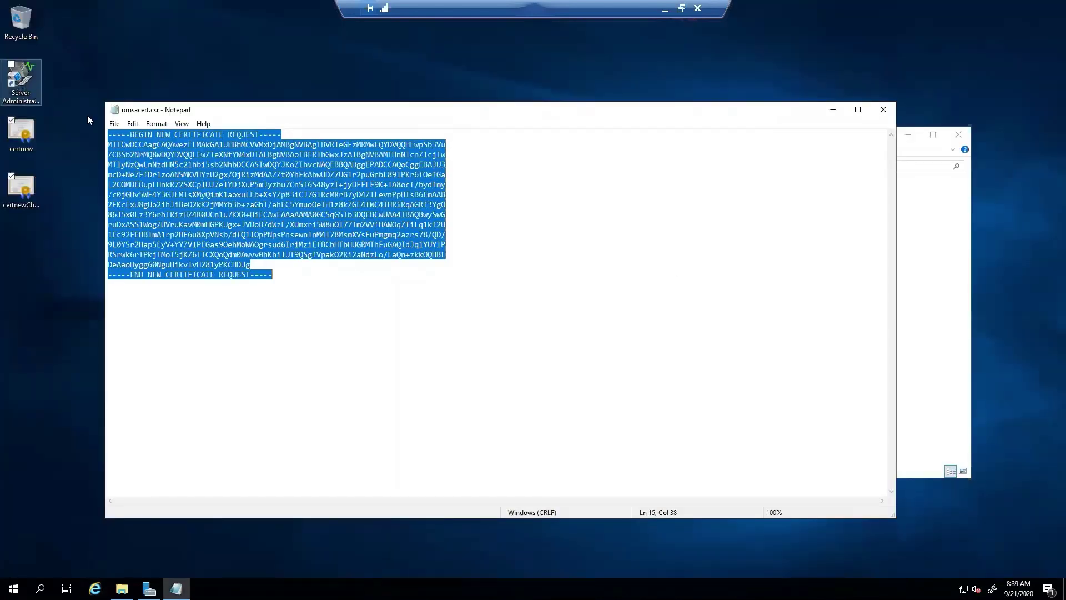
# Relaunch Server Administrator at server2019r740.sstsysman.local, dismissing the Windows sign-in prompt.
pyautogui.doubleClick(20, 82)
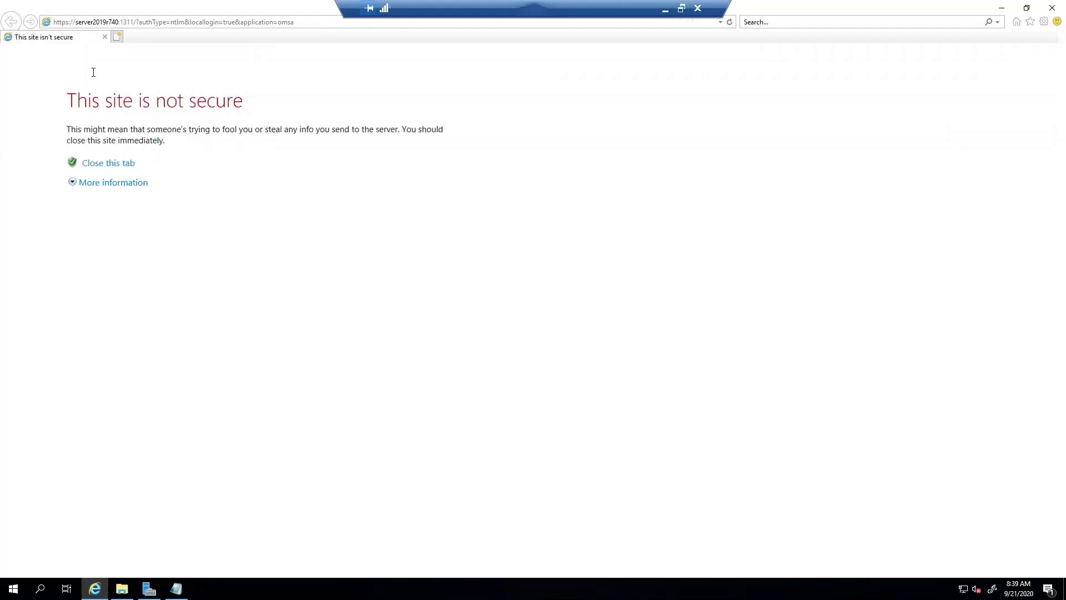
pyautogui.click(119, 21)
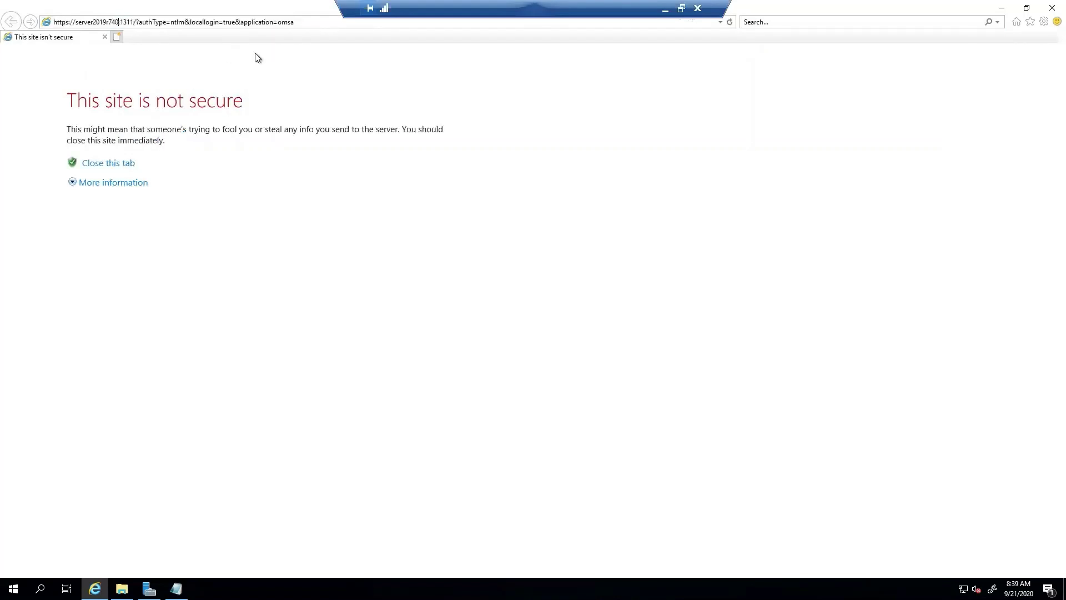
pyautogui.write('.sstsysm')
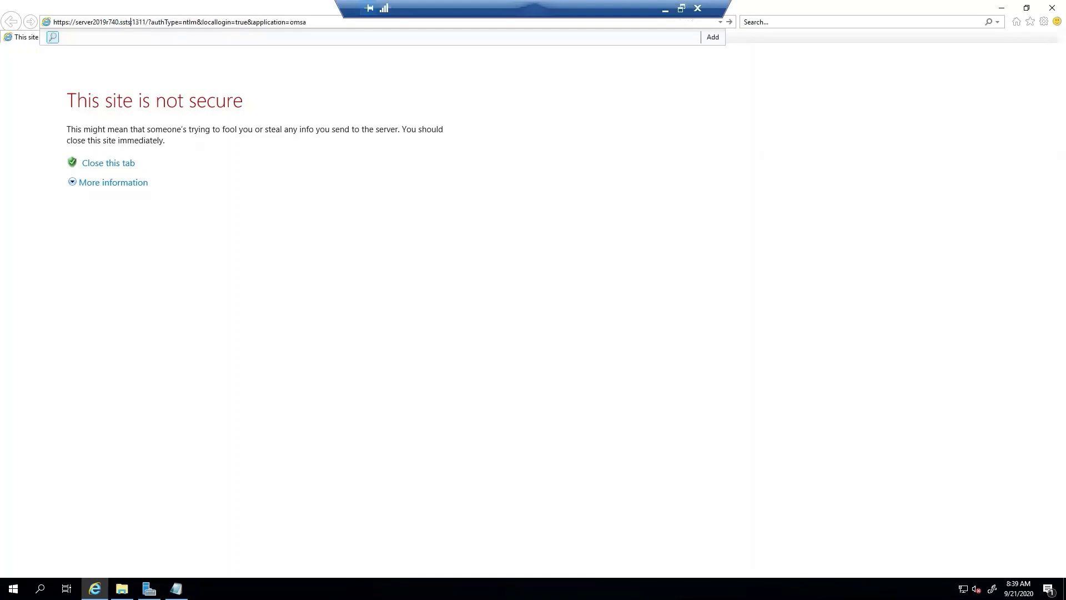
pyautogui.write('an.local:')
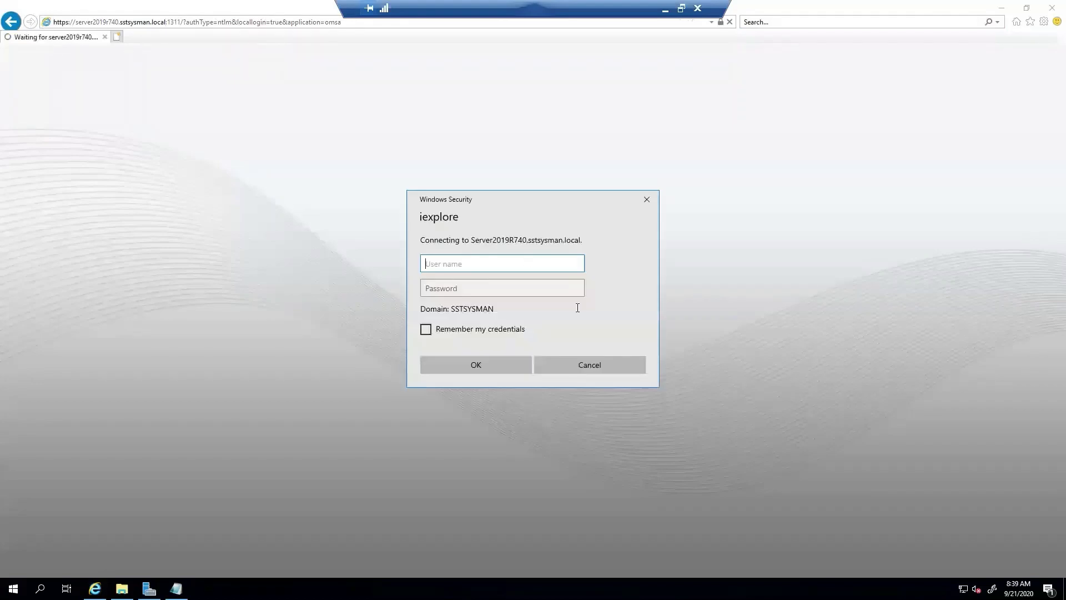
pyautogui.click(615, 364)
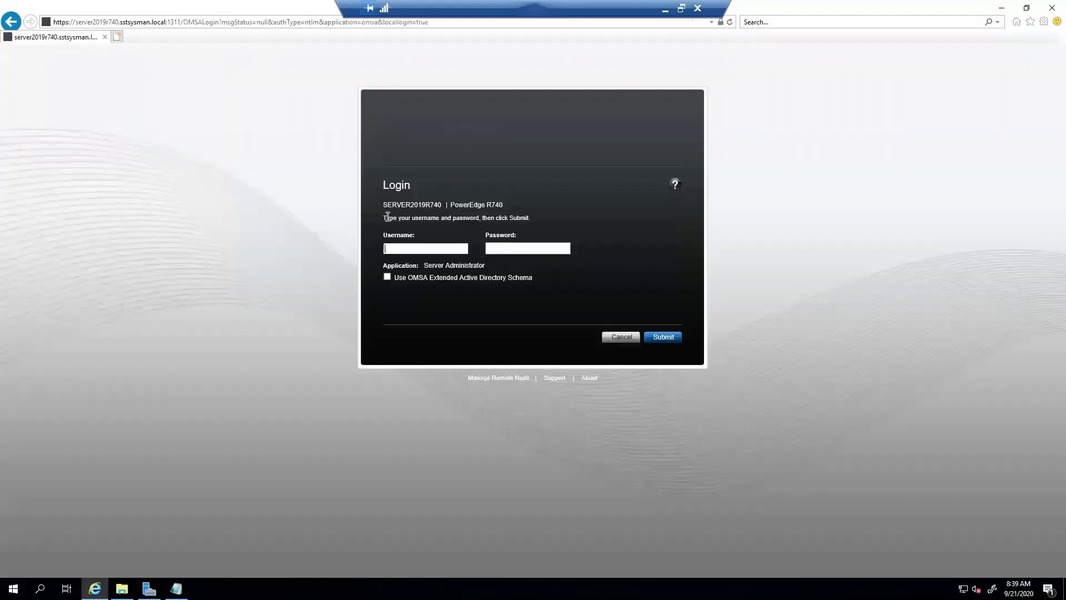
# Log in with the sstsysman domain account's username and password.
pyautogui.click(415, 249)
pyautogui.write('sstsysman\\dustin')
pyautogui.press('Tab')
pyautogui.write('•••••••')
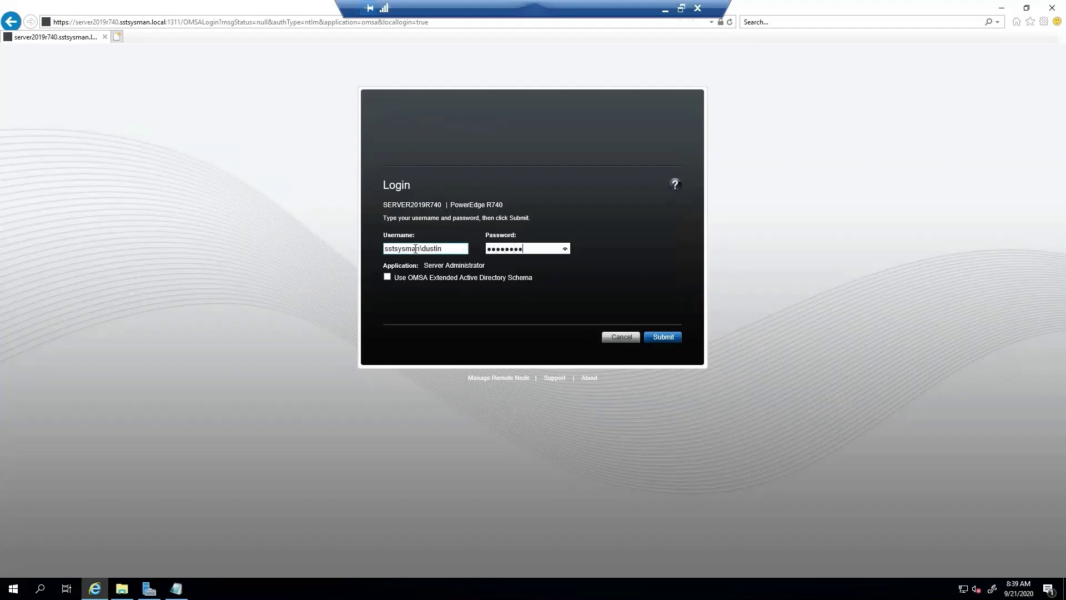
pyautogui.press('Return')
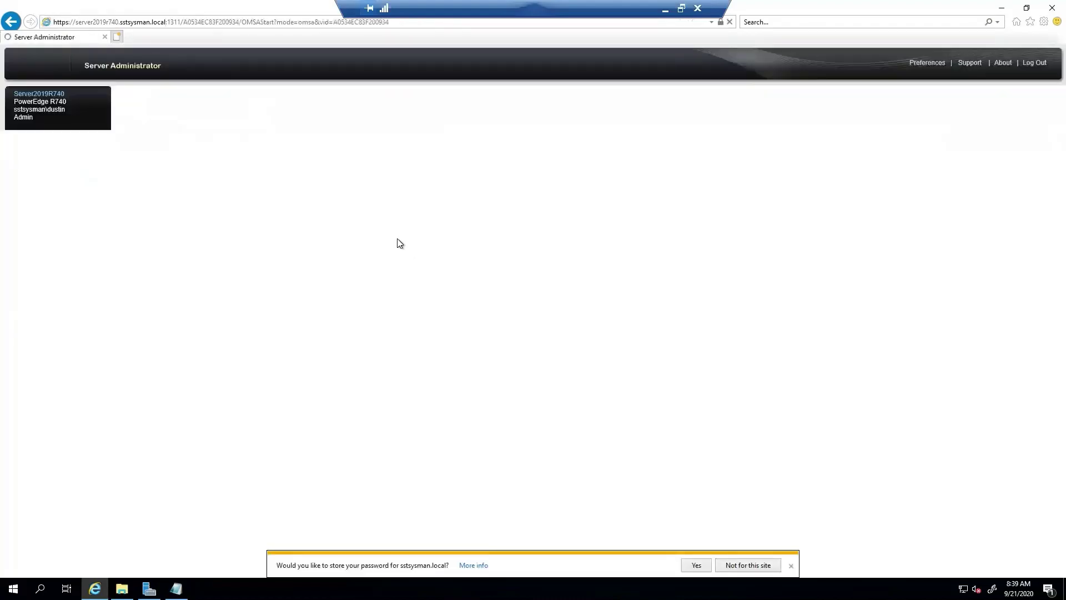